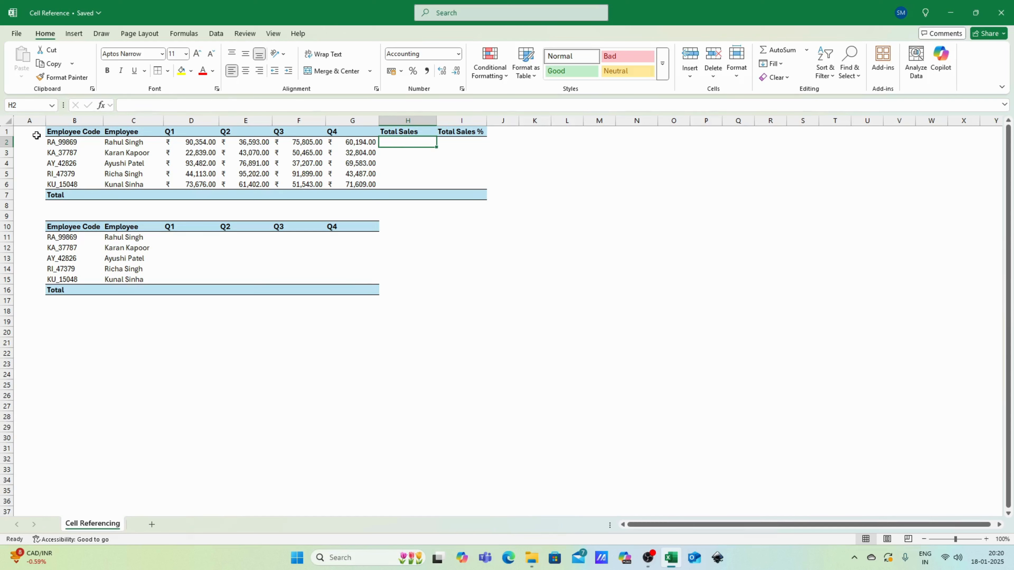
{"action": "left_click", "coordinate": [24, 104]}
{"action": "key", "text": "Down"}
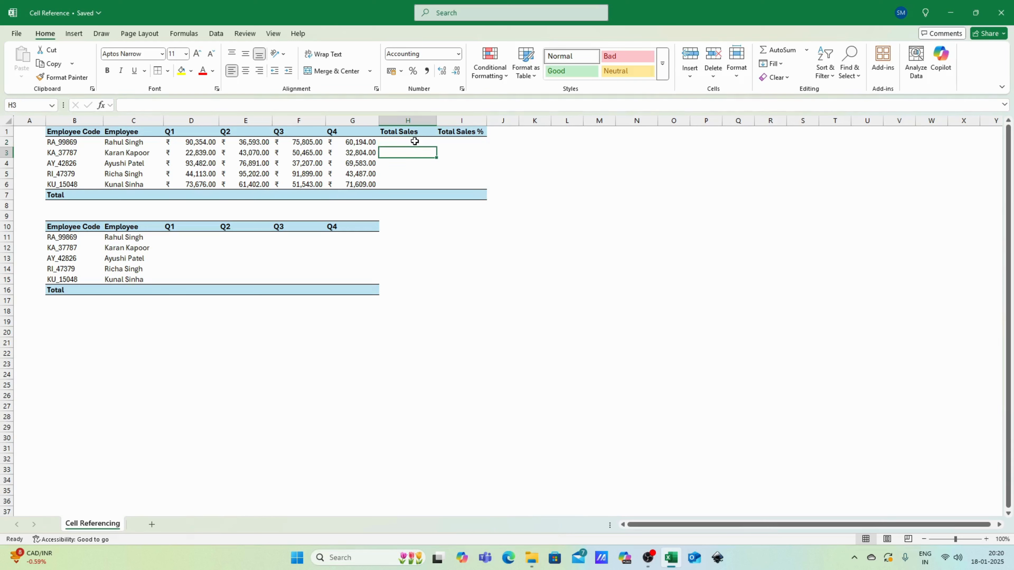
{"action": "left_click", "coordinate": [30, 104]}
{"action": "left_click", "coordinate": [23, 106]}
{"action": "left_click", "coordinate": [415, 165]}
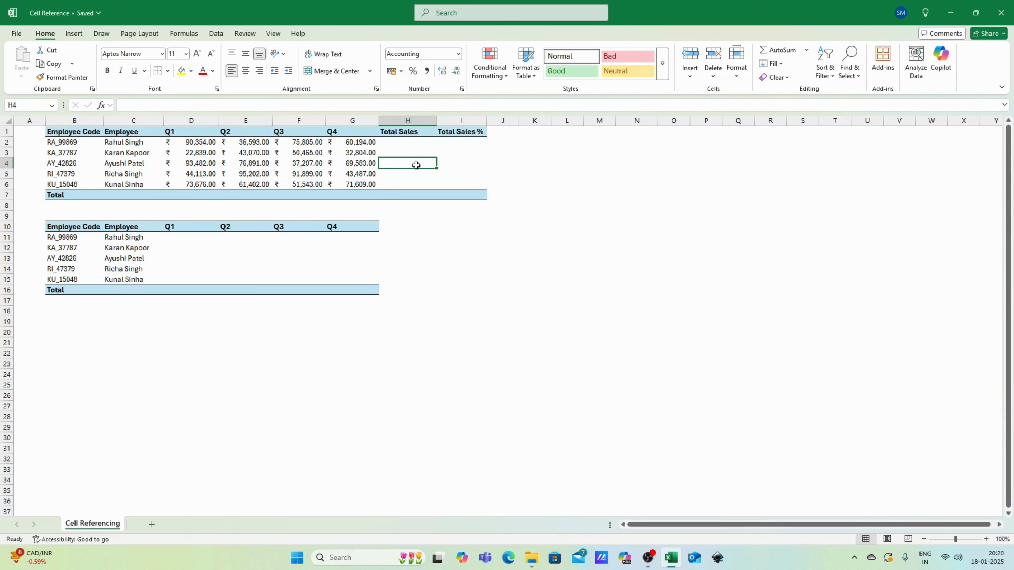
Enter a formula in cell L2 that references the Q1 value in D2.
{"action": "left_click", "coordinate": [572, 143]}
{"action": "type", "text": "="}
{"action": "left_click", "coordinate": [199, 142]}
{"action": "key", "text": "ctrl+Return"}
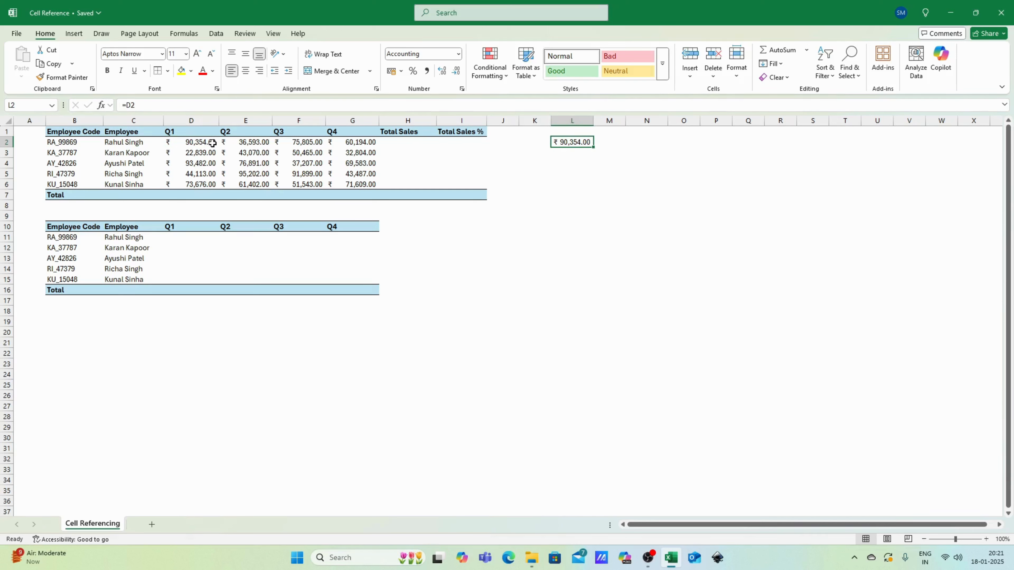
Set the Q1 value in D2 to 50000 and check the linked cell L2.
{"action": "left_click", "coordinate": [212, 143]}
{"action": "type", "text": "5"}
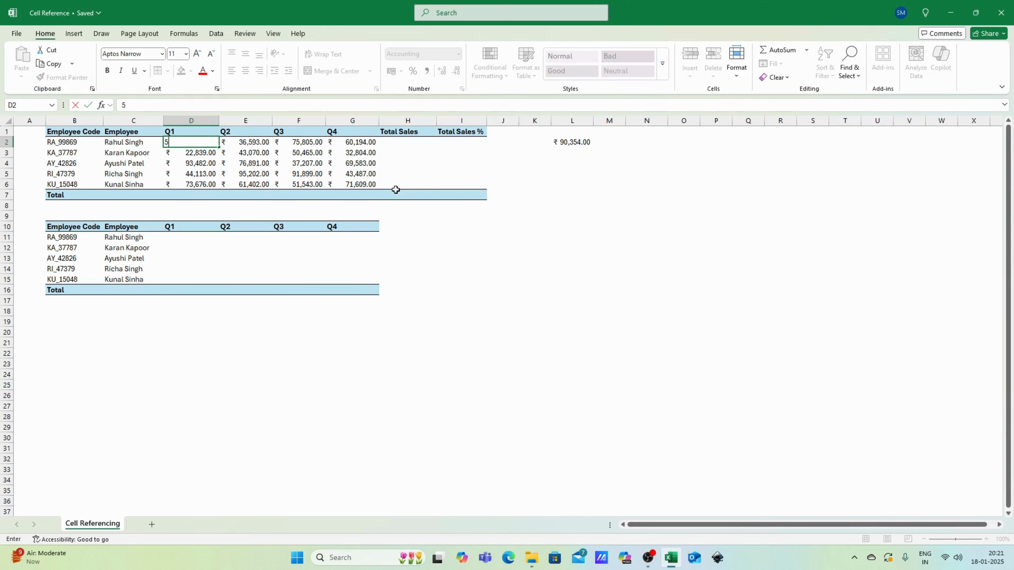
{"action": "type", "text": "0000"}
{"action": "key", "text": "ctrl+Return"}
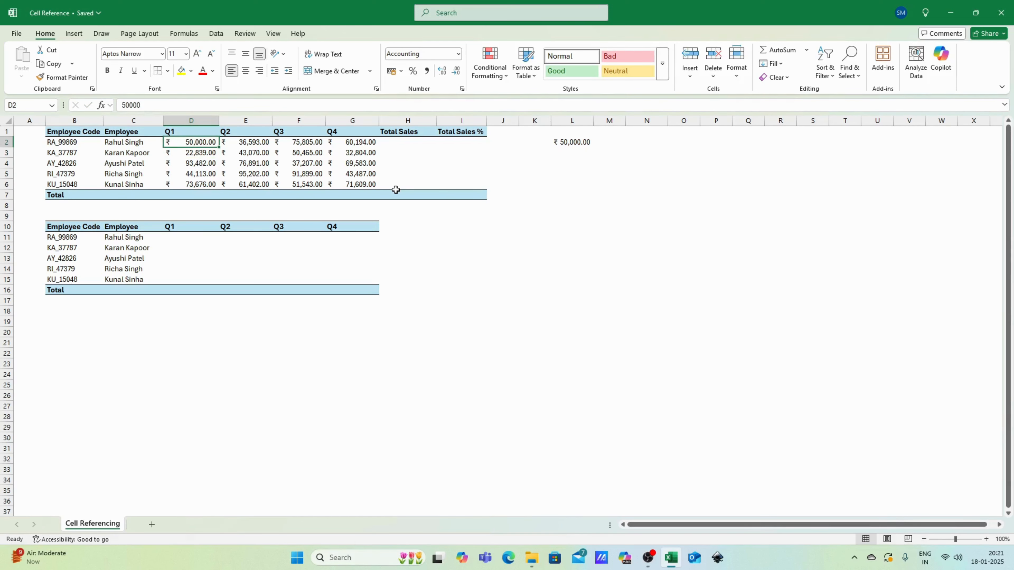
{"action": "left_click", "coordinate": [570, 143]}
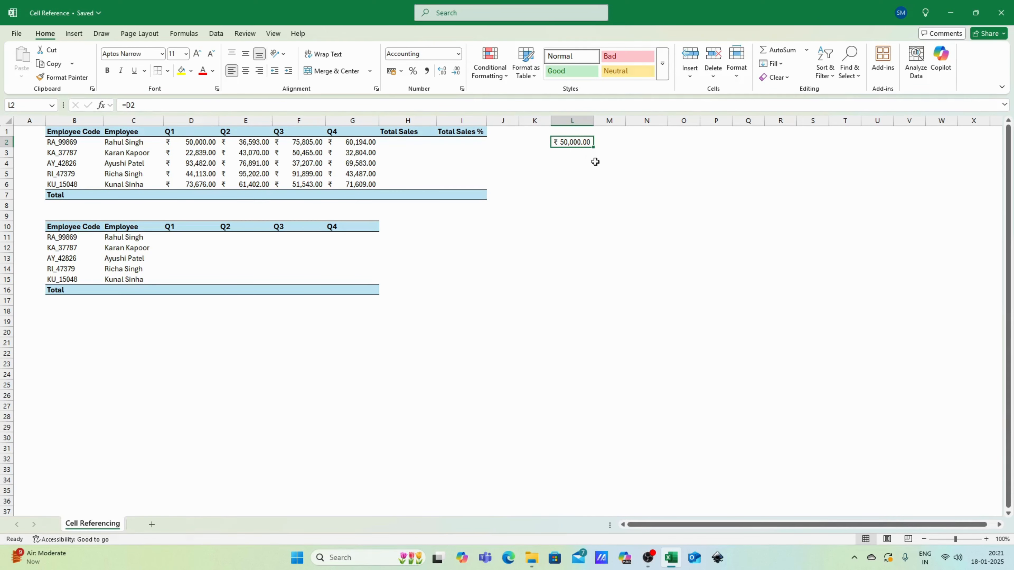
Set D2 back to 90354 and clear the linked formula from L2.
{"action": "key", "text": "ctrl+bracketleft"}
{"action": "type", "text": "90354"}
{"action": "key", "text": "ctrl+Return"}
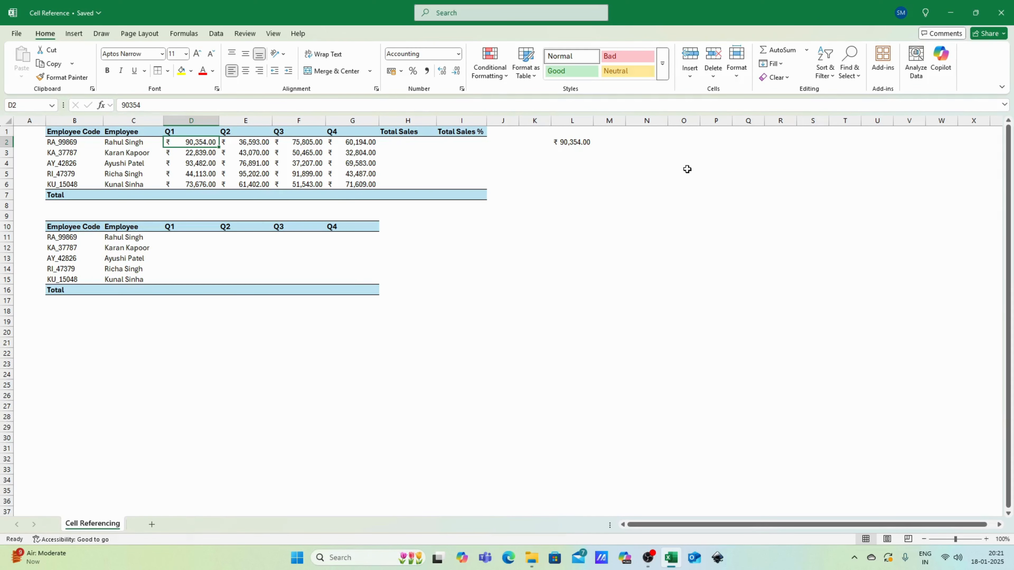
{"action": "left_click", "coordinate": [581, 142]}
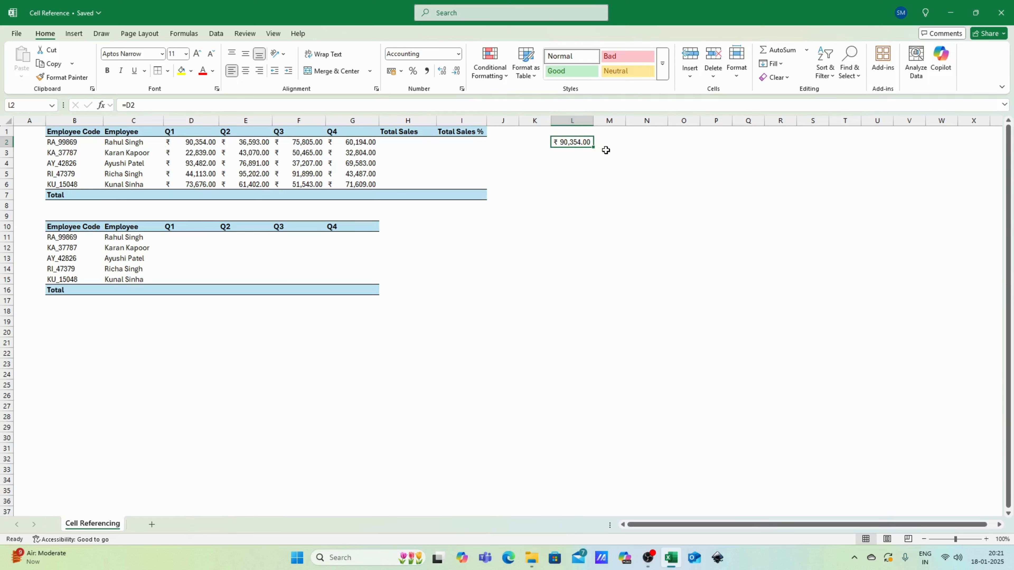
{"action": "key", "text": "Delete"}
Enter the reference type labels Absolute, Mixed and Related in cells K1 to K3.
{"action": "left_click", "coordinate": [534, 133]}
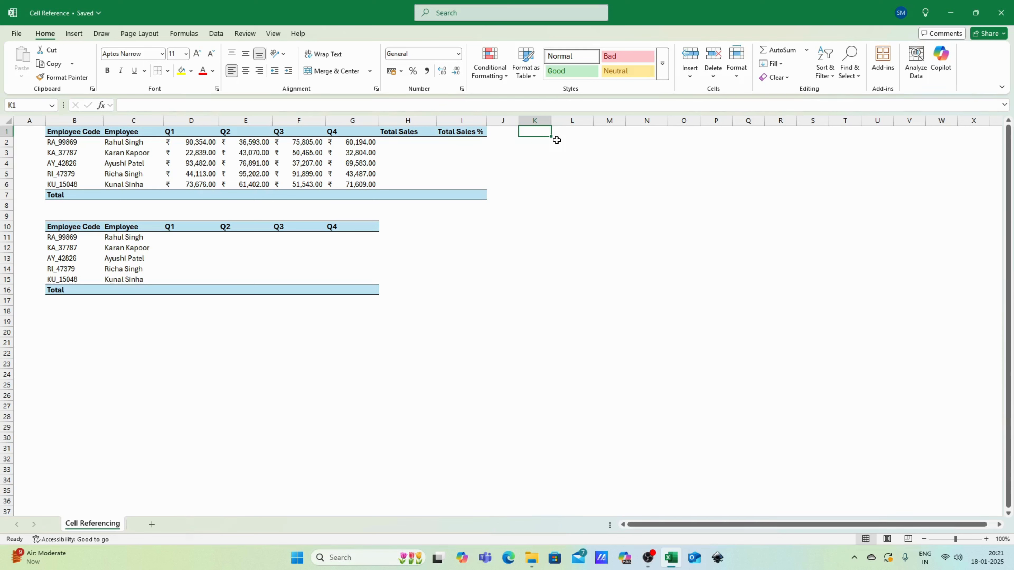
{"action": "type", "text": "aBSOLUTE"}
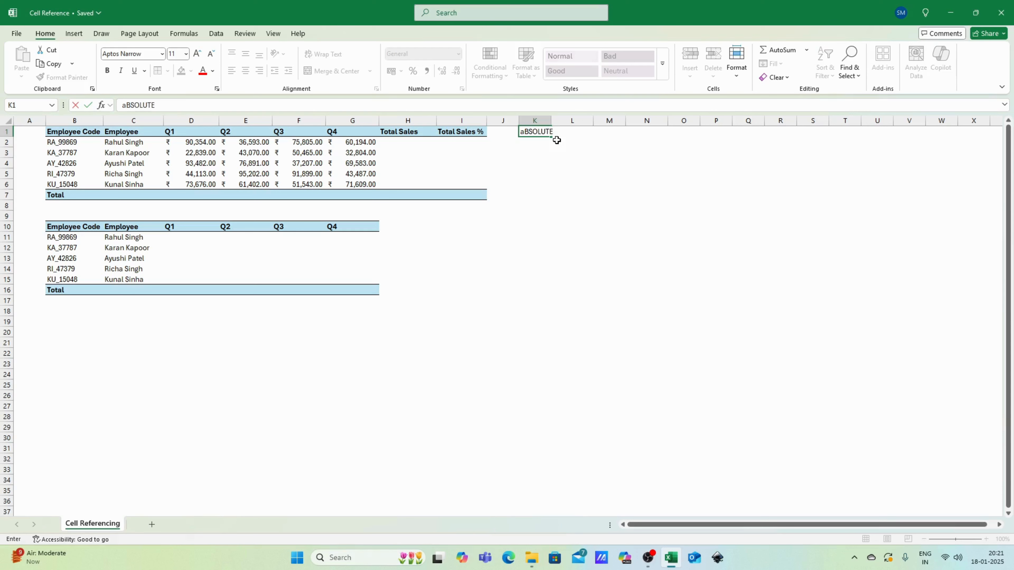
{"action": "key", "text": "Return"}
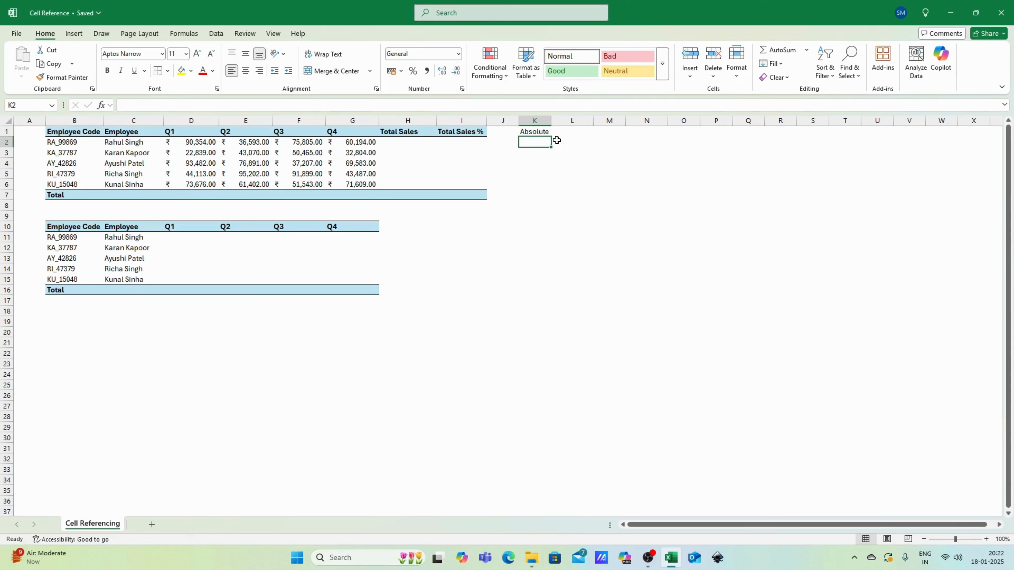
{"action": "type", "text": "Mixed"}
{"action": "key", "text": "Return"}
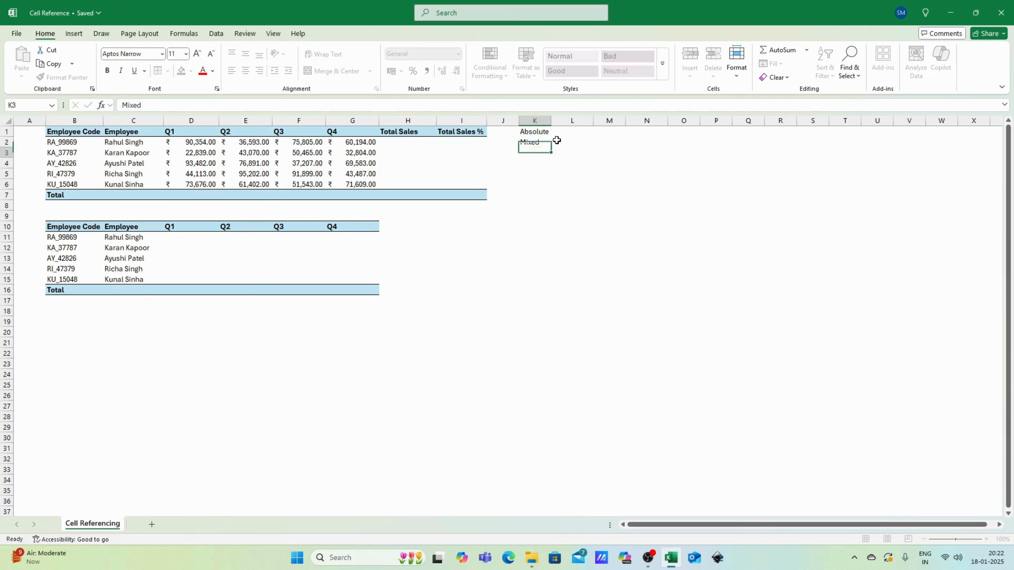
{"action": "type", "text": "Related"}
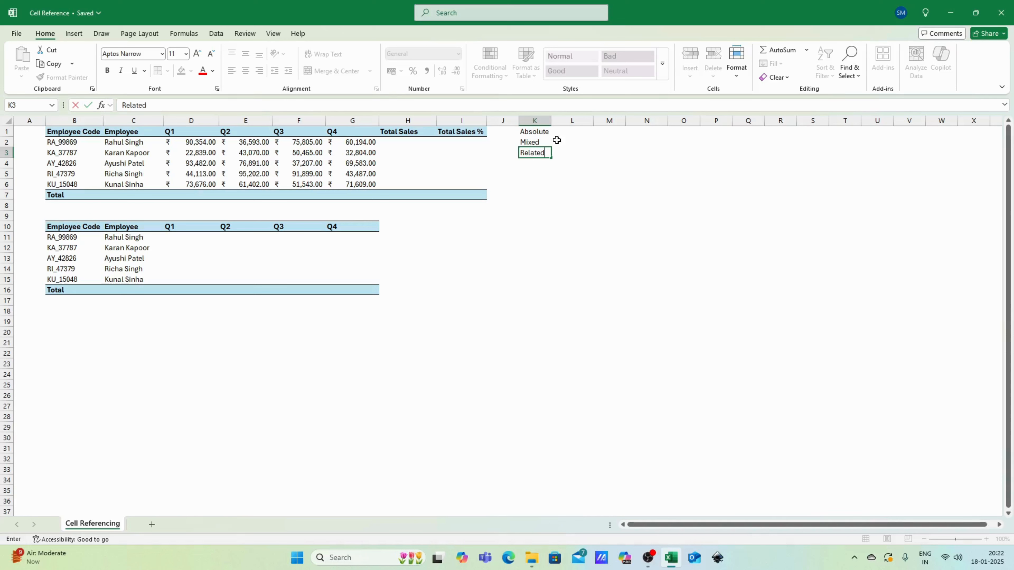
{"action": "key", "text": "Return"}
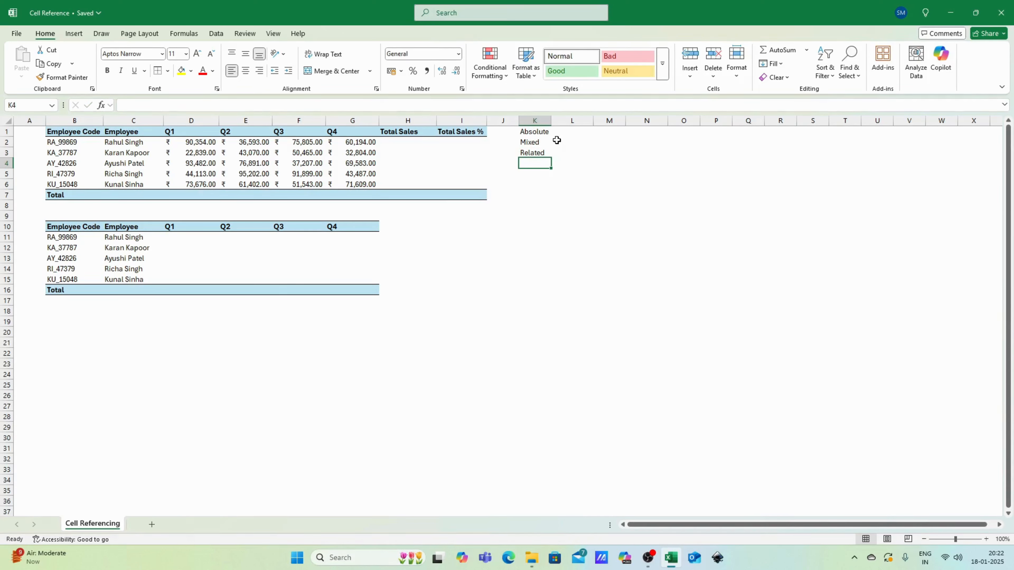
Enter $H$1 in L1 as the example beside the Absolute label.
{"action": "key", "text": "Up"}
{"action": "key", "text": "Up"}
{"action": "key", "text": "Up"}
{"action": "key", "text": "Right"}
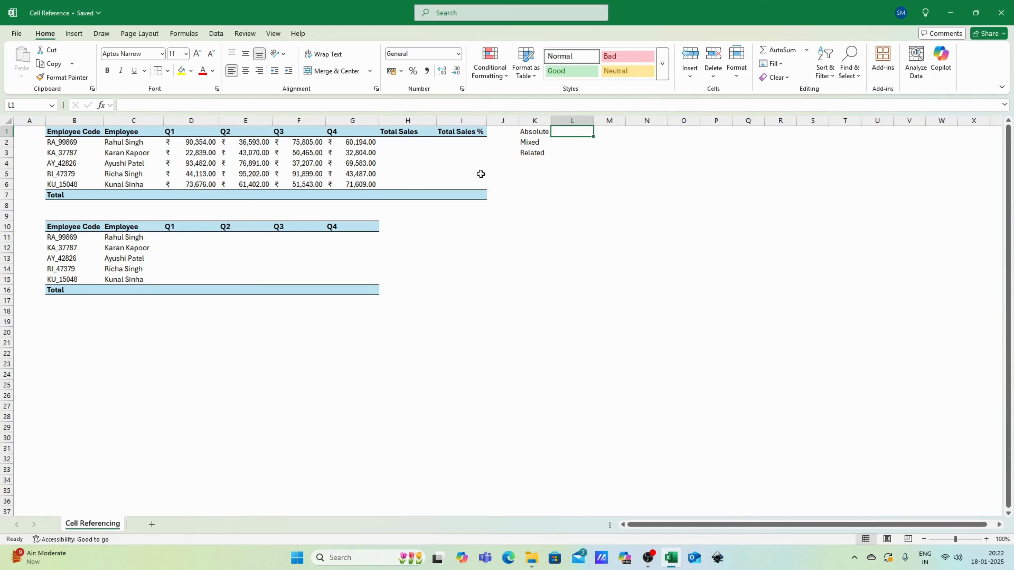
{"action": "type", "text": "$"}
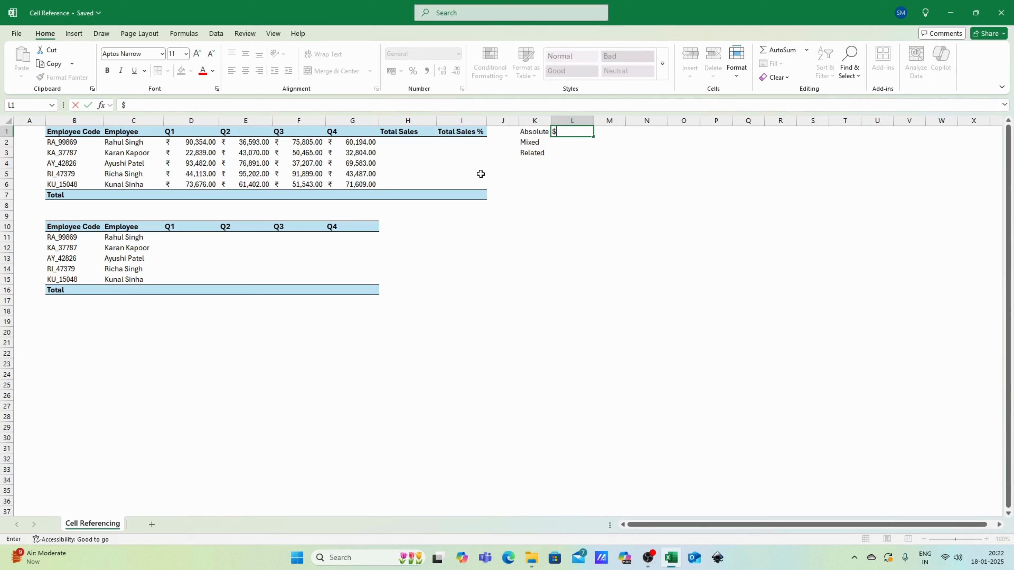
{"action": "type", "text": "H$"}
{"action": "type", "text": "1"}
{"action": "key", "text": "Return"}
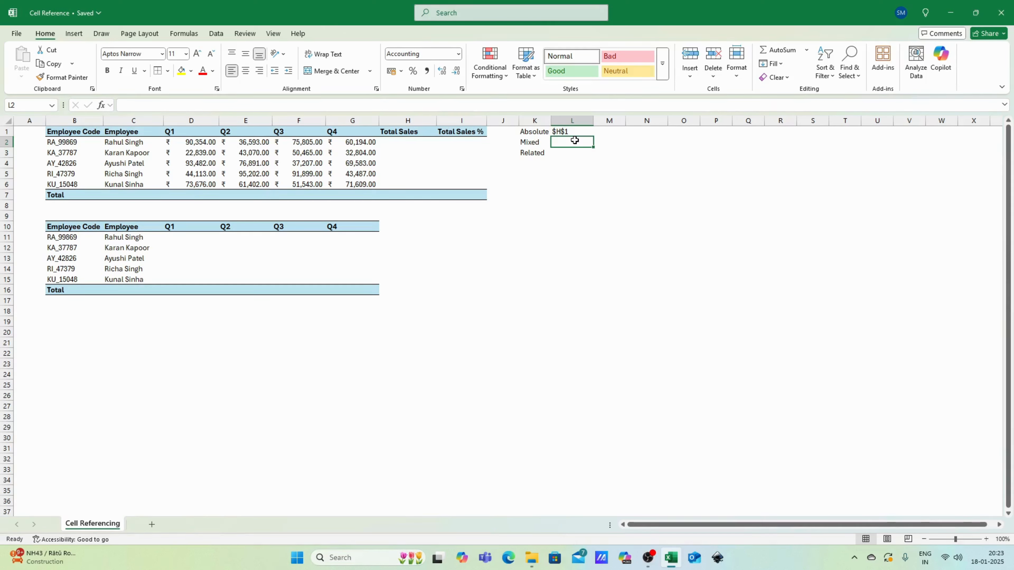
Enter the two mixed reference examples beside the Mixed label: $H1 in L2 and H$1 in M2.
{"action": "type", "text": "$H1"}
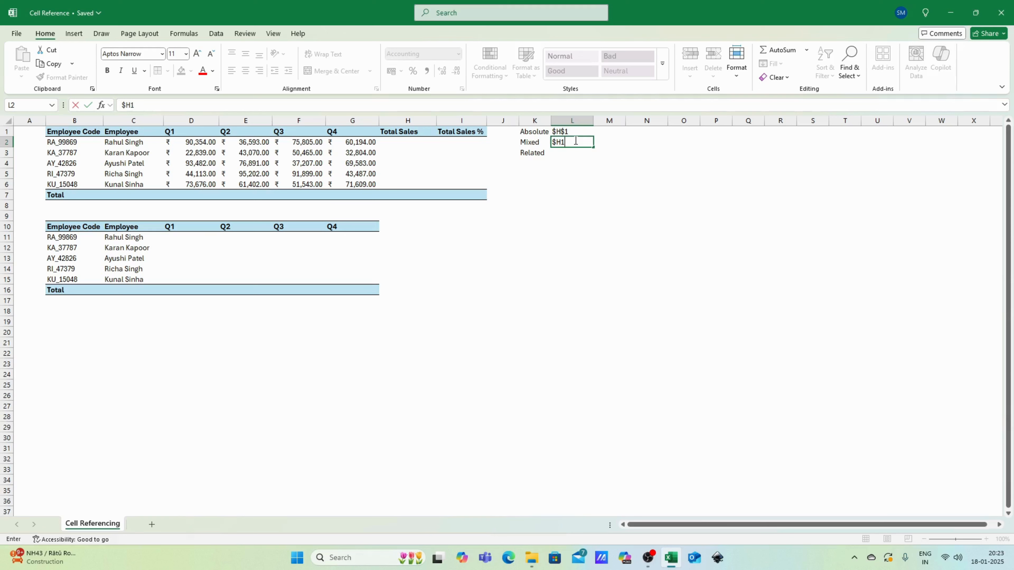
{"action": "key", "text": "Return"}
{"action": "left_click", "coordinate": [574, 141]}
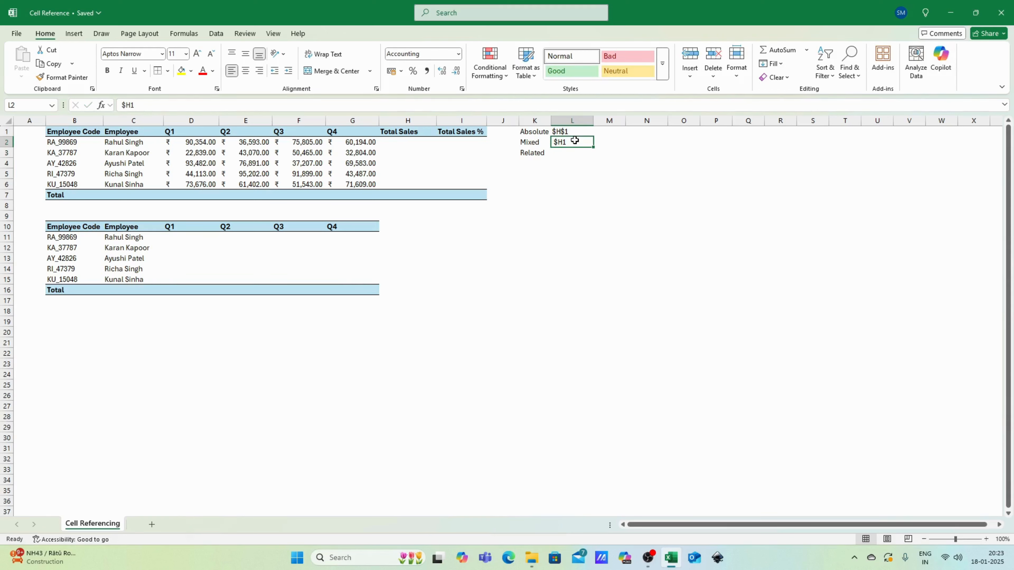
{"action": "key", "text": "Right"}
{"action": "type", "text": "H$1"}
{"action": "left_click", "coordinate": [566, 145]}
{"action": "left_click", "coordinate": [609, 143]}
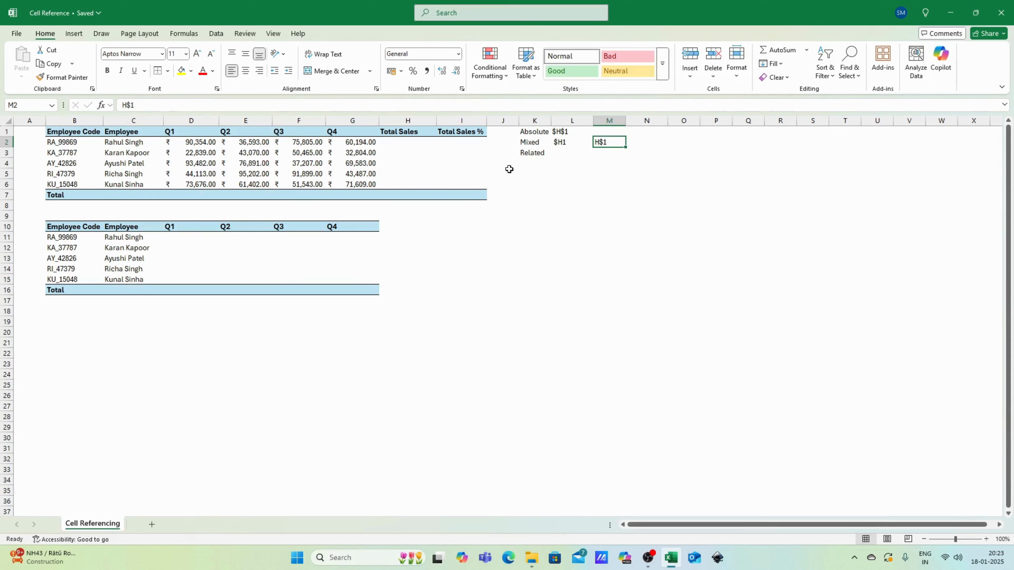
Enter H1 in L3 as the example beside the Related label.
{"action": "left_click", "coordinate": [572, 153]}
{"action": "type", "text": "H1"}
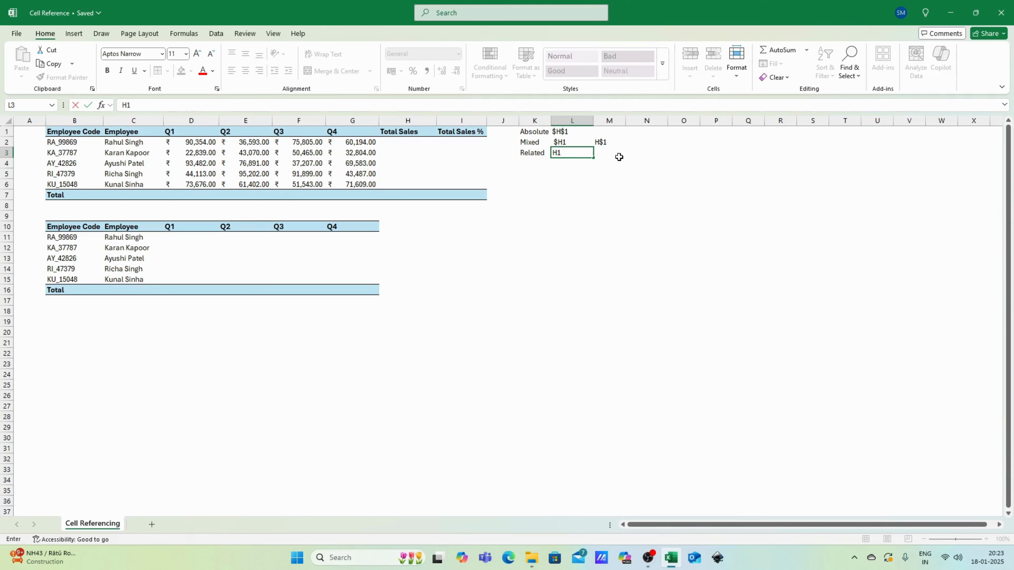
{"action": "key", "text": "ctrl+Return"}
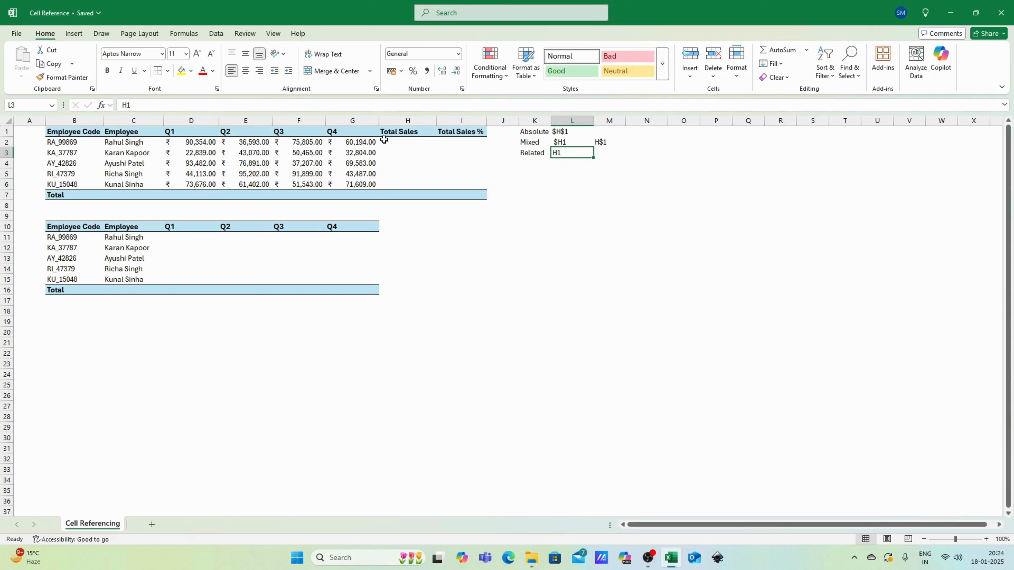
Examine the first table's employee columns and the quarterly sales values for Q1 to Q4.
{"action": "left_click_drag", "start_coordinate": [59, 128], "coordinate": [468, 176]}
{"action": "left_click", "coordinate": [87, 131]}
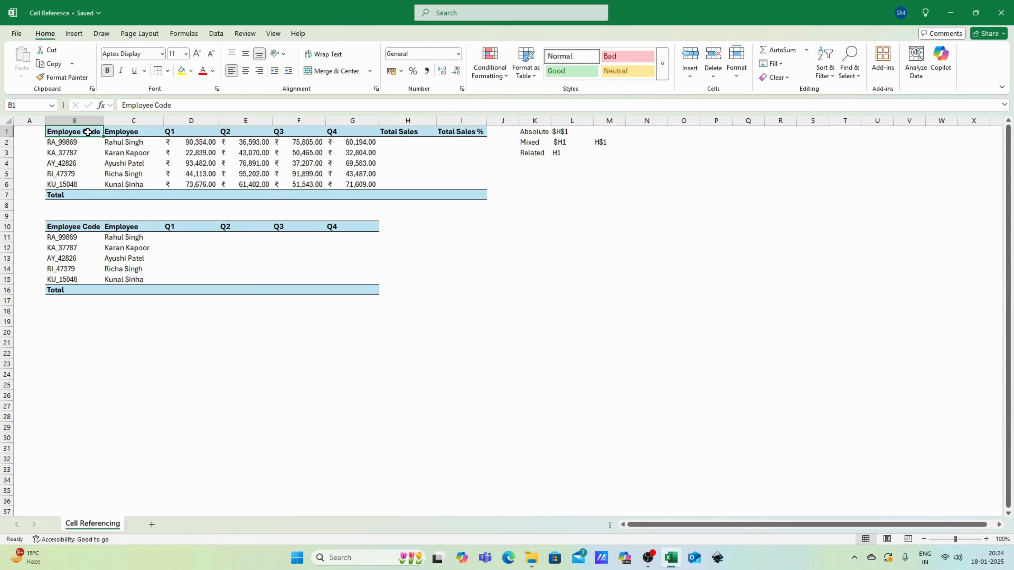
{"action": "left_click_drag", "start_coordinate": [94, 131], "coordinate": [118, 187]}
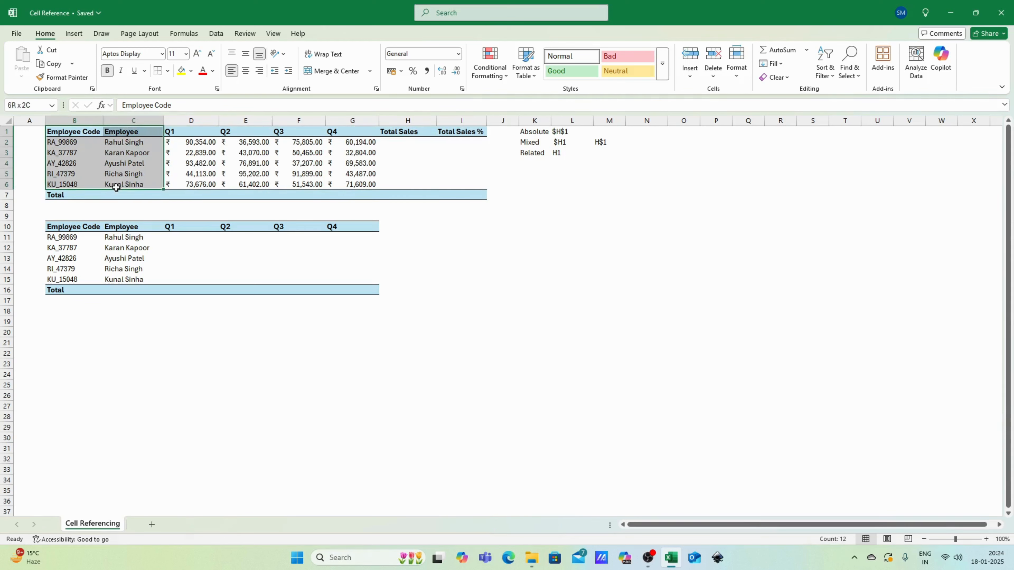
{"action": "left_click", "coordinate": [178, 133]}
{"action": "left_click_drag", "start_coordinate": [178, 133], "coordinate": [345, 185]}
{"action": "left_click", "coordinate": [138, 144]}
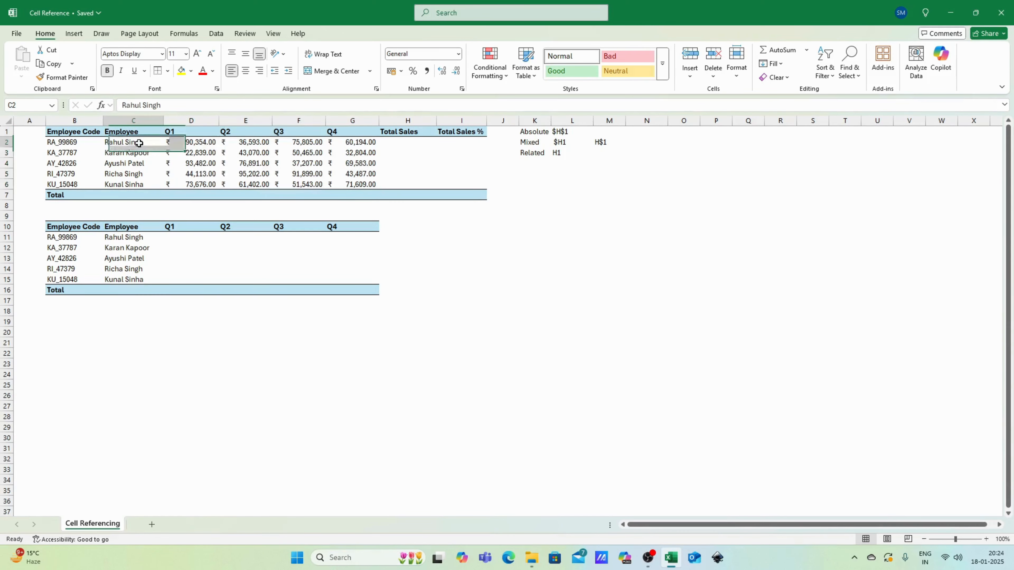
{"action": "left_click", "coordinate": [209, 142]}
{"action": "left_click", "coordinate": [254, 144]}
{"action": "left_click", "coordinate": [132, 144]}
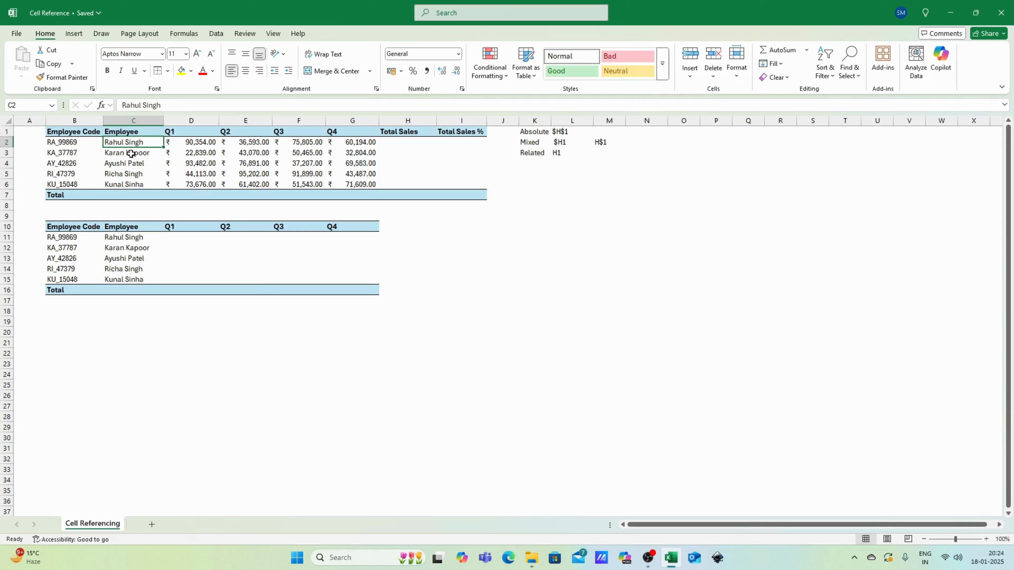
{"action": "left_click", "coordinate": [132, 152]}
Total the first employee's four quarters in H2 with a SUM formula over D2:G2.
{"action": "left_click", "coordinate": [389, 144]}
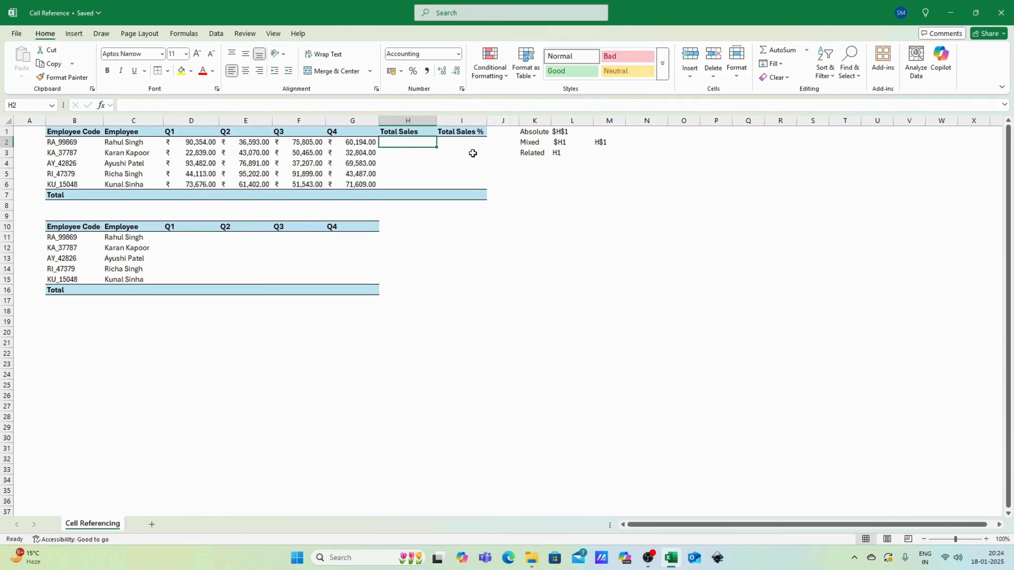
{"action": "type", "text": "=sum("}
{"action": "left_click_drag", "start_coordinate": [190, 142], "coordinate": [359, 142]}
{"action": "key", "text": "Return"}
{"action": "left_click_drag", "start_coordinate": [189, 142], "coordinate": [359, 142]}
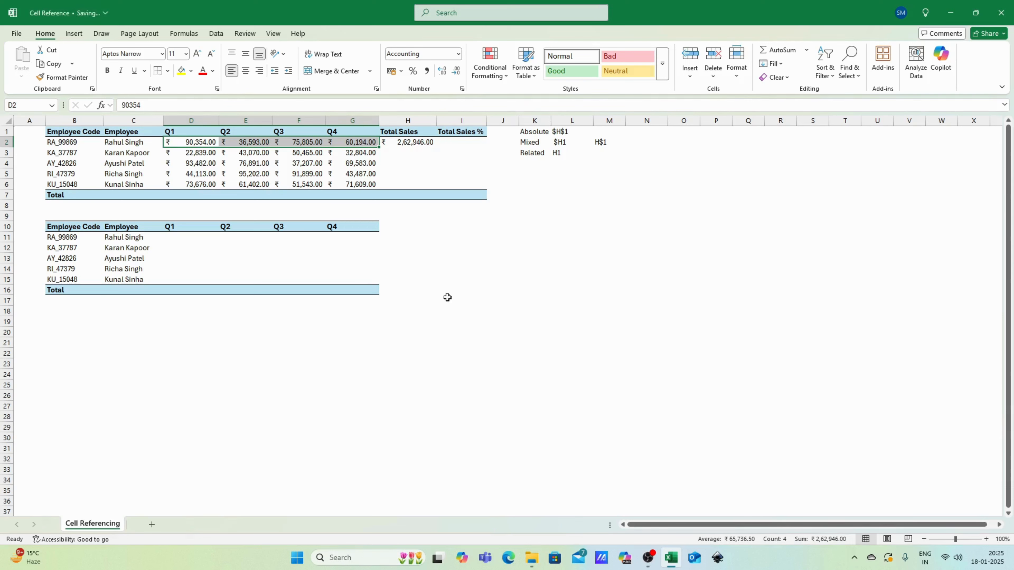
{"action": "left_click", "coordinate": [399, 143]}
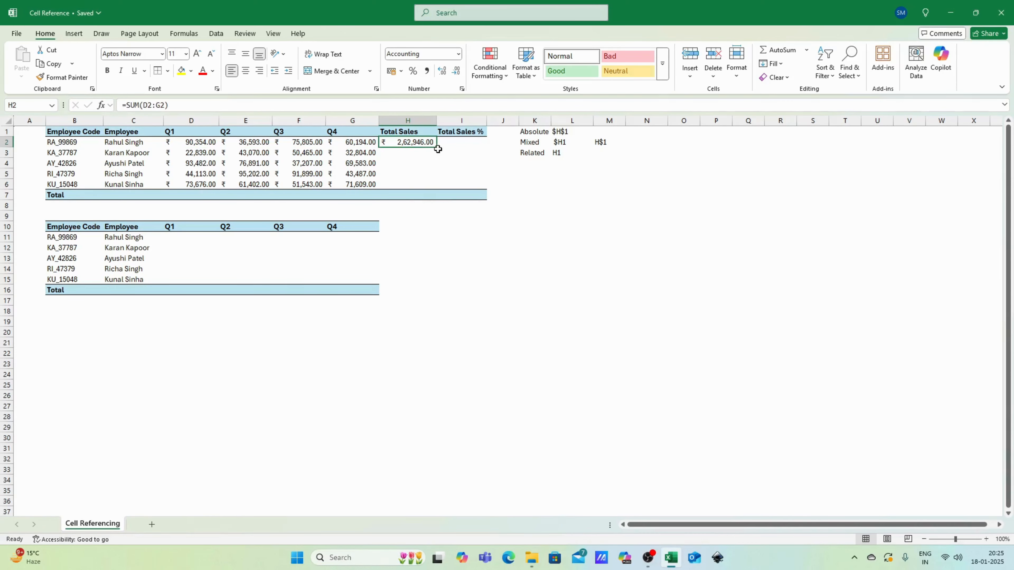
Copy the Total Sales formula from H2 into H3:H6 for the remaining employees.
{"action": "key", "text": "Down"}
{"action": "key", "text": "Up"}
{"action": "key", "text": "ctrl+c"}
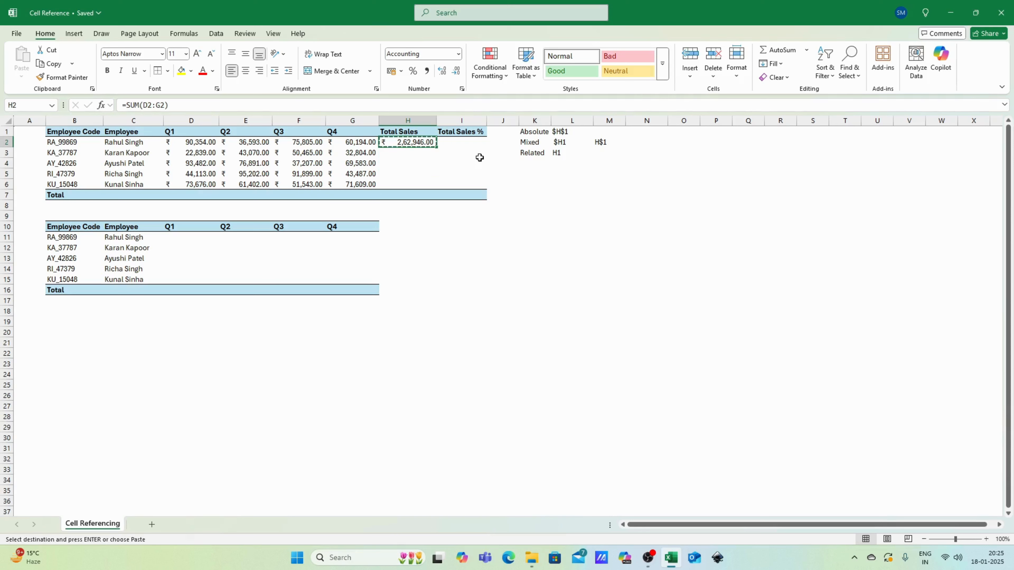
{"action": "key", "text": "Down"}
{"action": "key", "text": "shift+Down"}
{"action": "key", "text": "shift+Down"}
{"action": "key", "text": "shift+Down"}
{"action": "key", "text": "ctrl+v"}
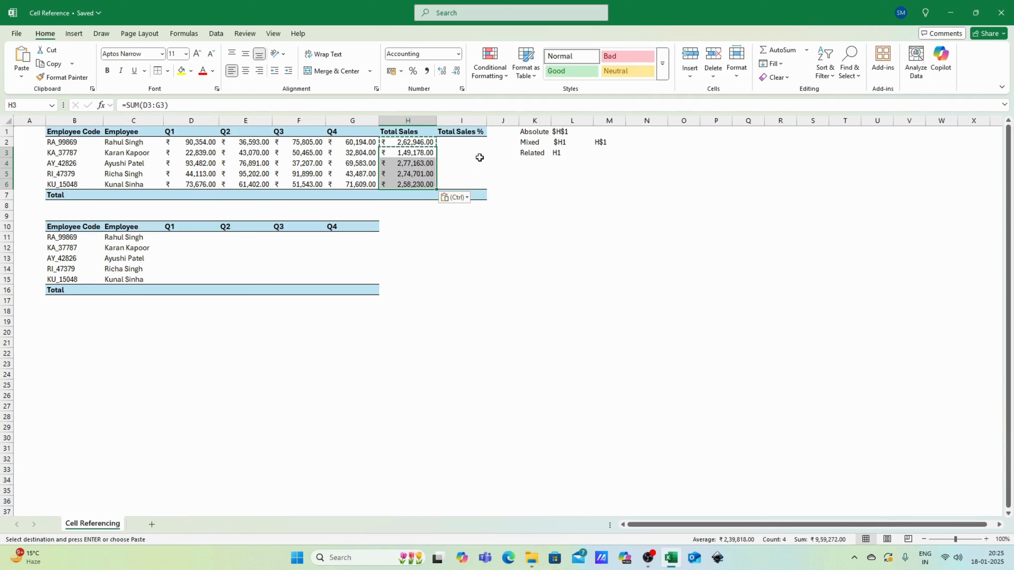
Compare the SUM ranges of the Total Sales formulas in H2, H3 and H4.
{"action": "key", "text": "Up"}
{"action": "key", "text": "Down"}
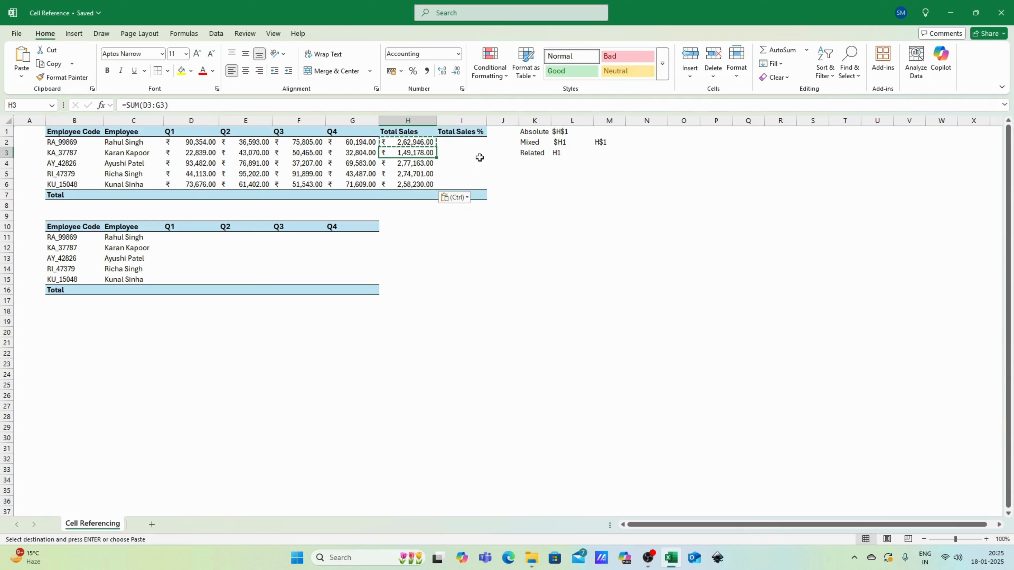
{"action": "key", "text": "Up"}
{"action": "key", "text": "Down"}
{"action": "key", "text": "Down"}
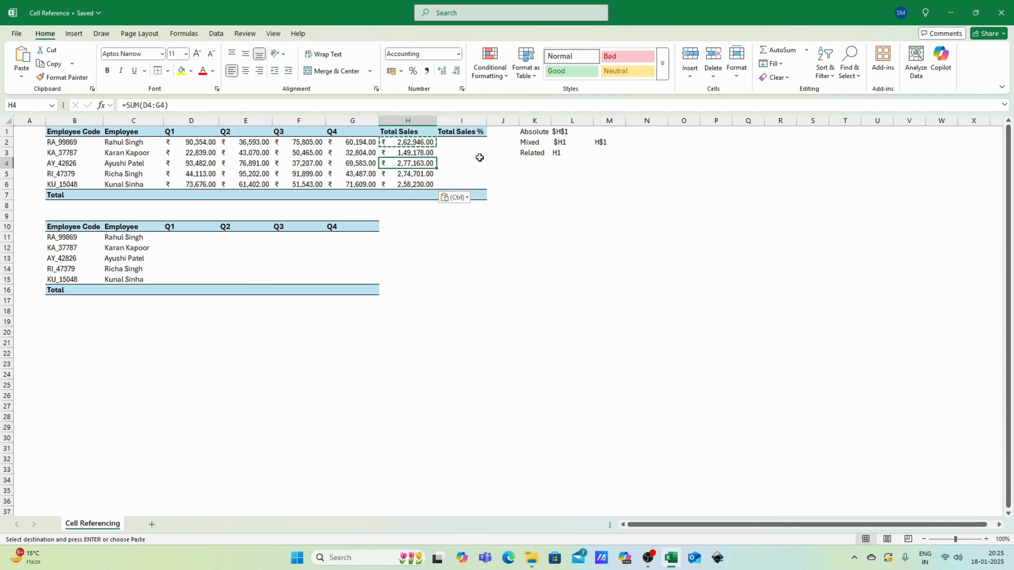
{"action": "key", "text": "Up"}
{"action": "key", "text": "Up"}
{"action": "key", "text": "Escape"}
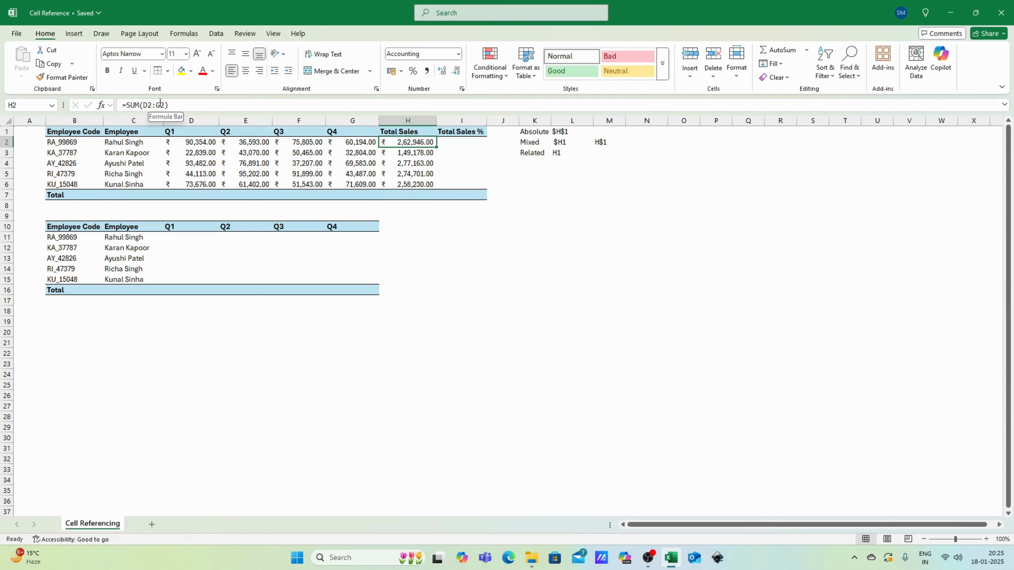
{"action": "left_click", "coordinate": [415, 152]}
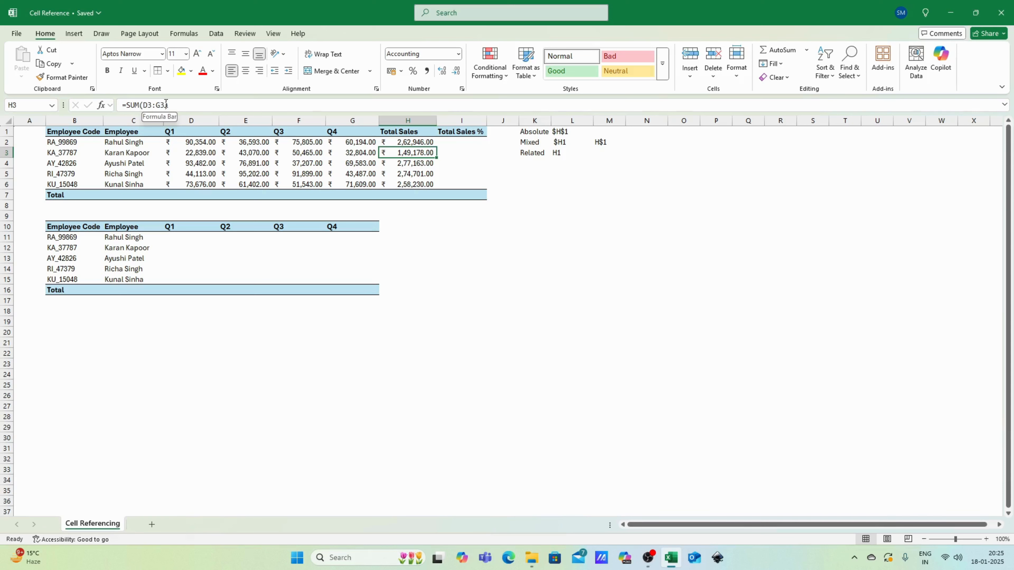
Add the grand total of Total Sales in H7 with a SUM formula over H2:H6.
{"action": "key", "text": "Down"}
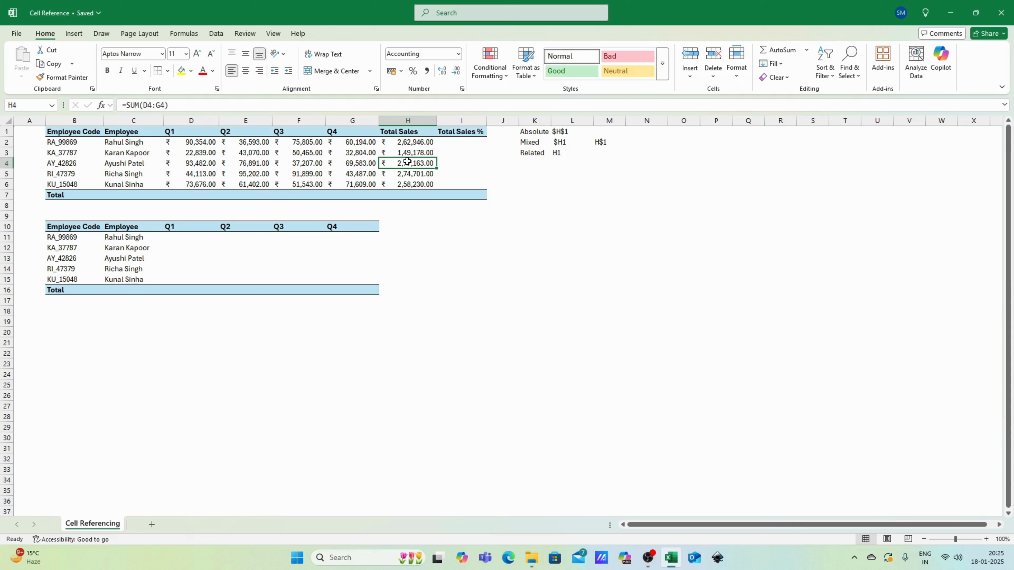
{"action": "left_click", "coordinate": [419, 144]}
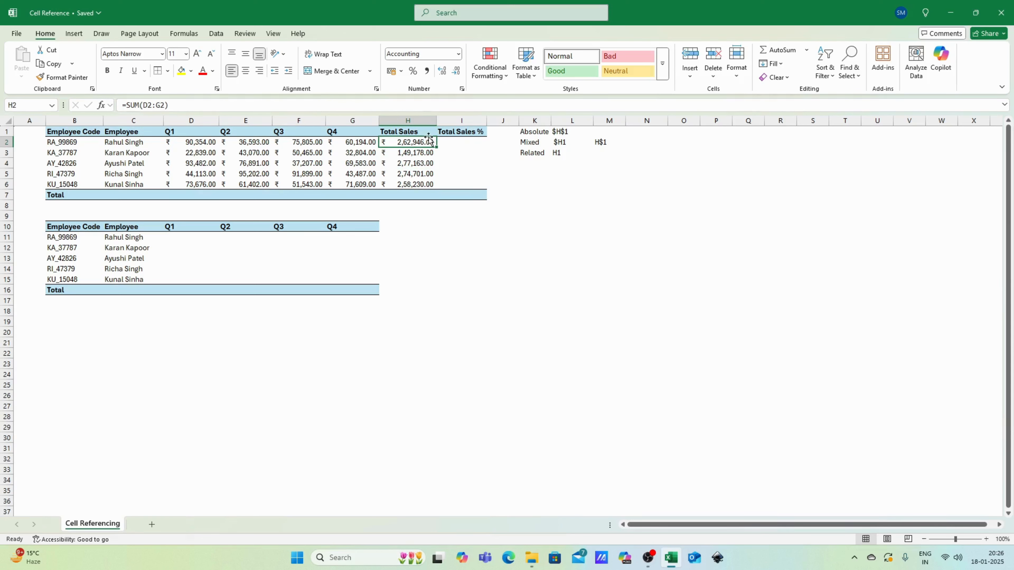
{"action": "left_click", "coordinate": [407, 195]}
{"action": "type", "text": "=SUM("}
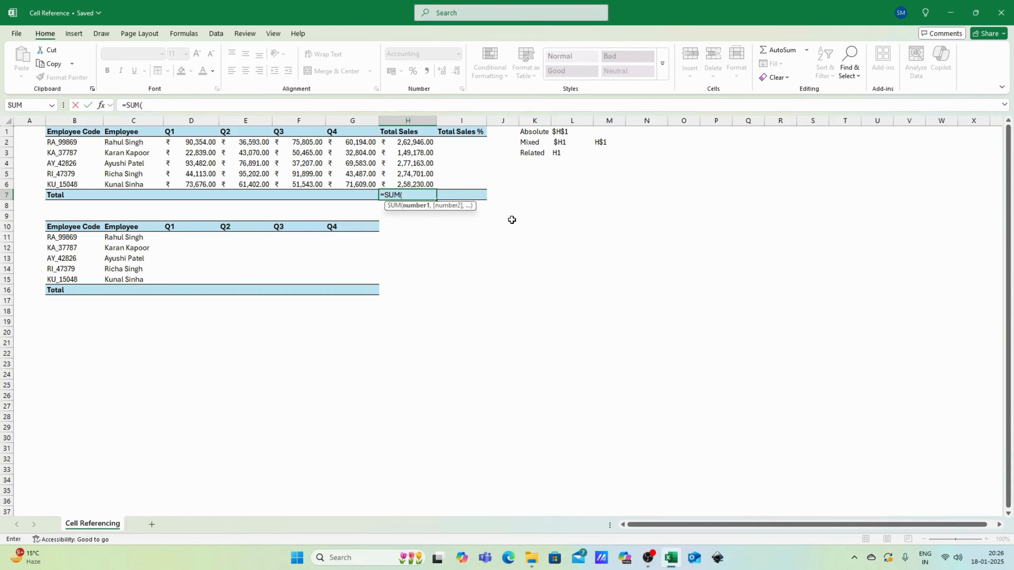
{"action": "key", "text": "Up"}
{"action": "key", "text": "ctrl+Up"}
{"action": "key", "text": "Down"}
{"action": "key", "text": "ctrl+shift+Down"}
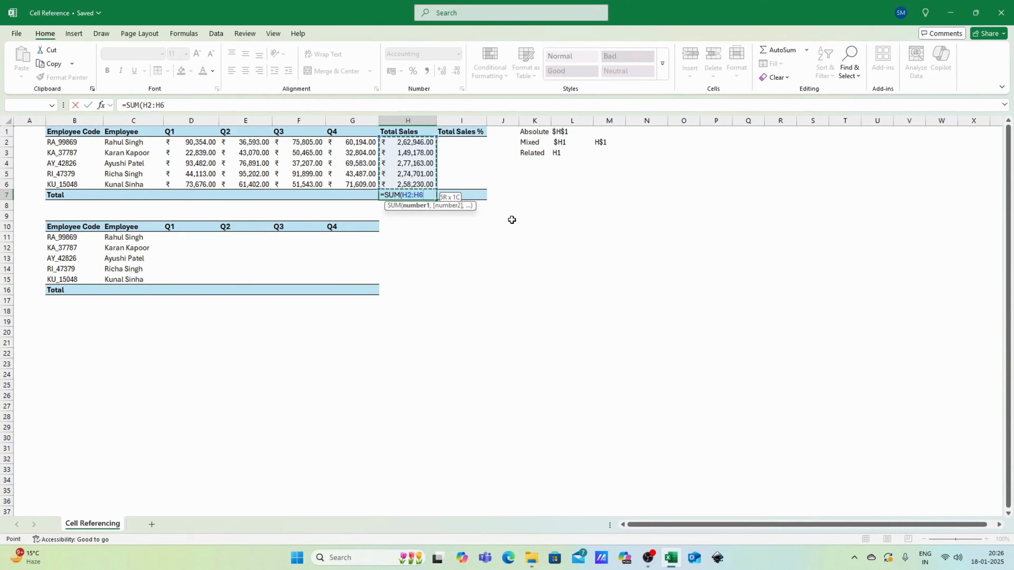
{"action": "key", "text": "Return"}
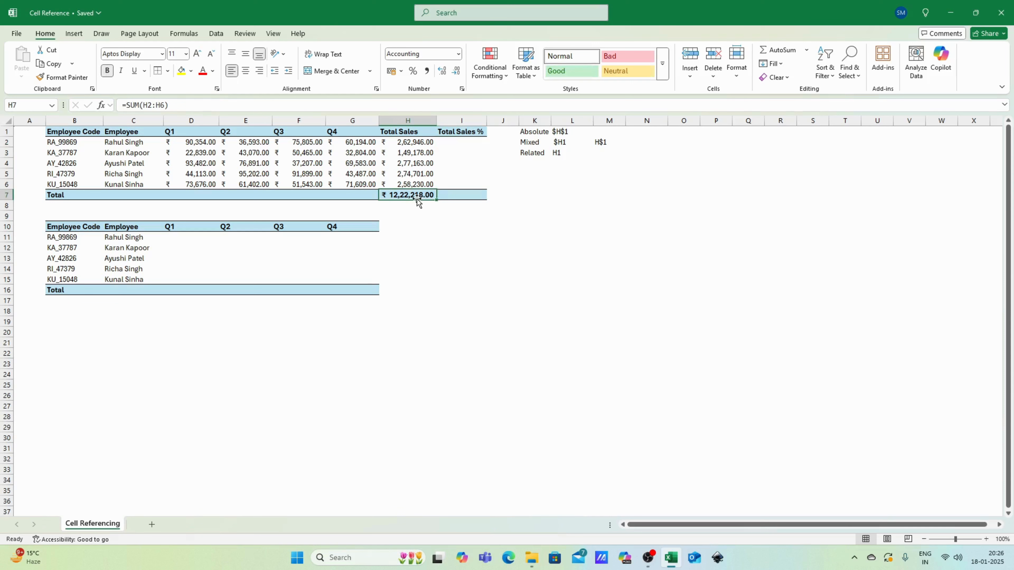
Calculate the first employee's Total Sales % in I2 as H2/H7, using only relative references.
{"action": "left_click", "coordinate": [404, 143]}
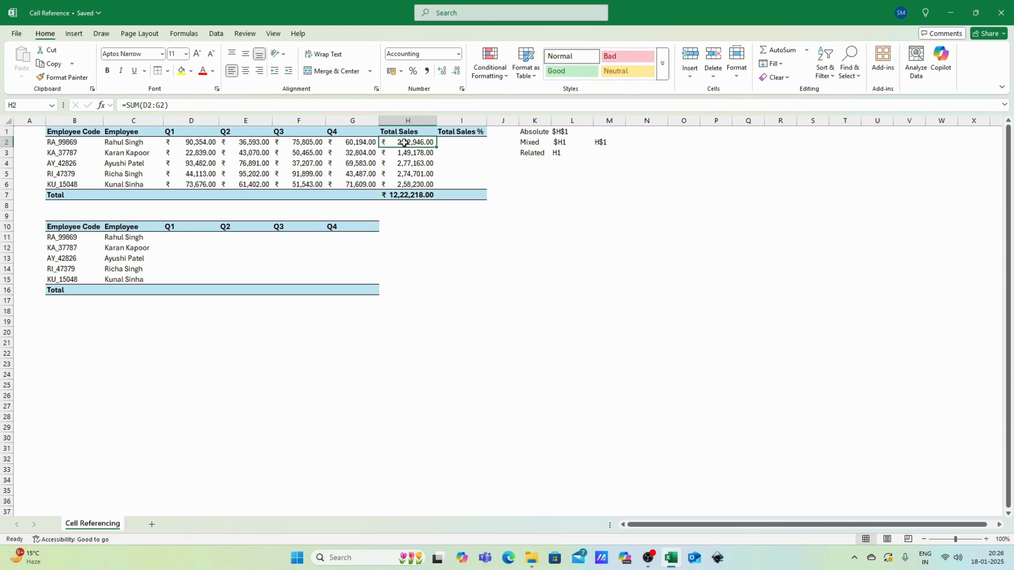
{"action": "left_click", "coordinate": [108, 145]}
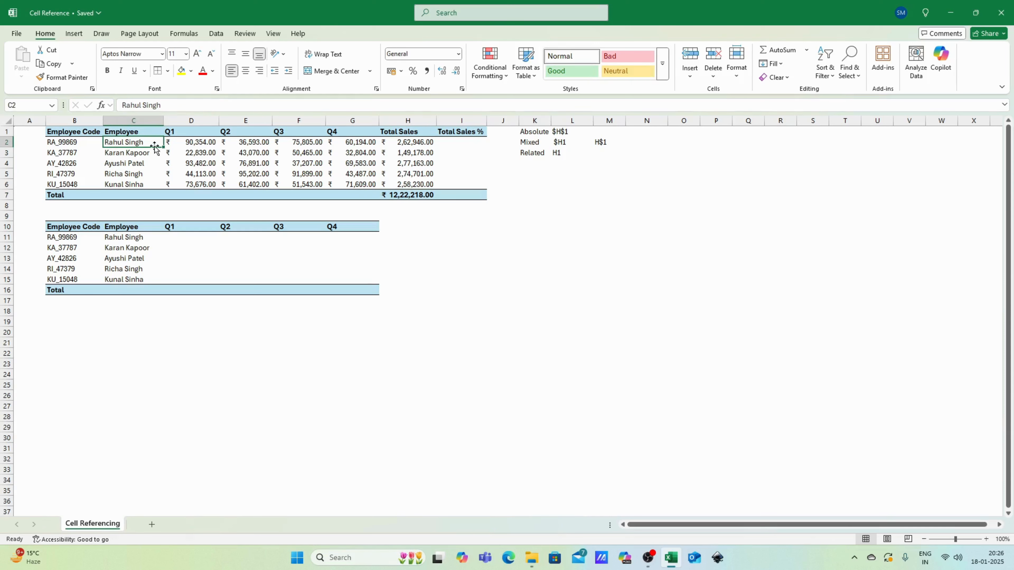
{"action": "left_click", "coordinate": [421, 146]}
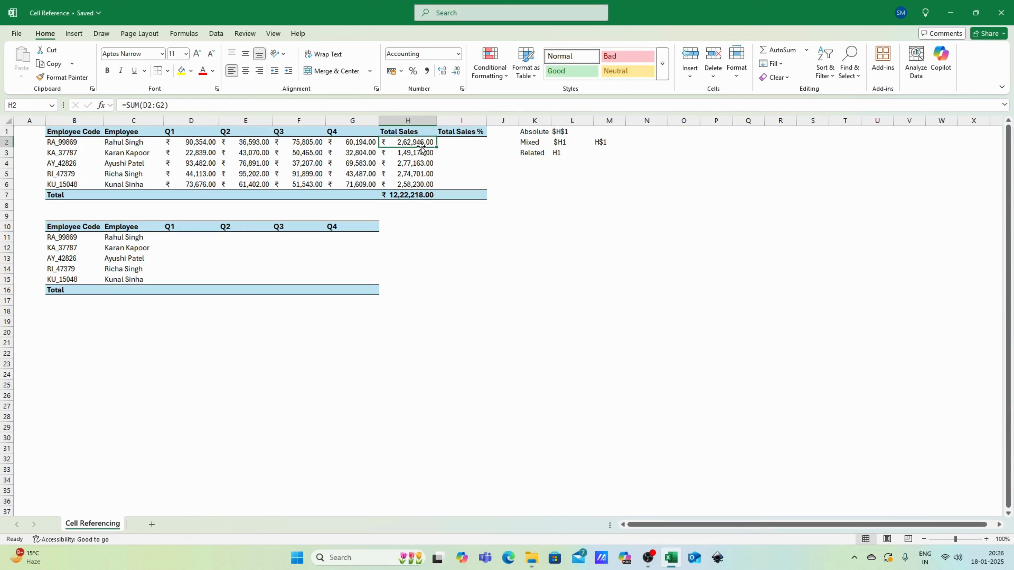
{"action": "left_click", "coordinate": [411, 196]}
{"action": "left_click", "coordinate": [462, 143]}
{"action": "type", "text": "="}
{"action": "key", "text": "Left"}
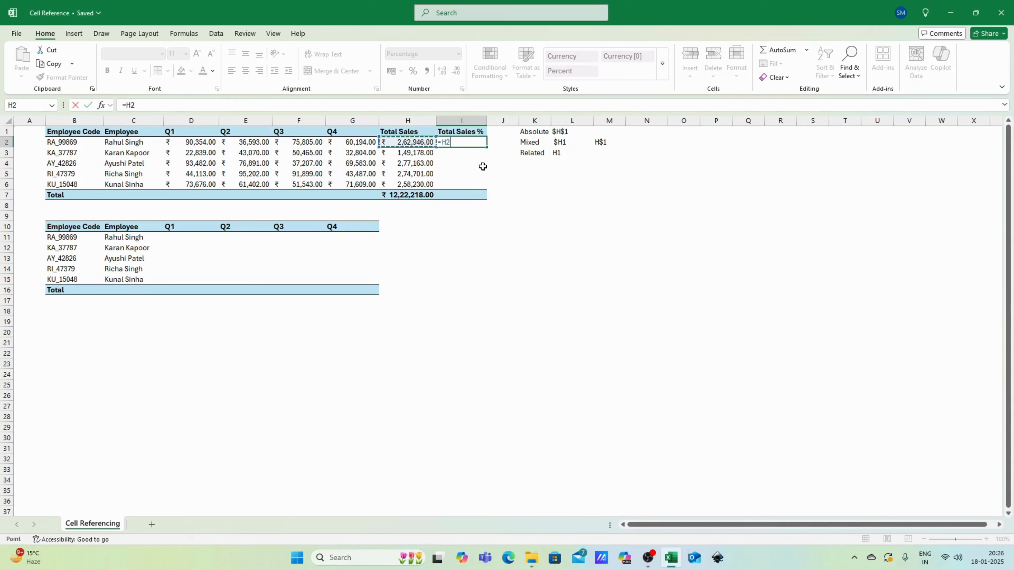
{"action": "type", "text": "/"}
{"action": "key", "text": "Left"}
{"action": "key", "text": "Down"}
{"action": "key", "text": "Down"}
{"action": "key", "text": "Down"}
{"action": "key", "text": "Down"}
{"action": "key", "text": "Down"}
{"action": "key", "text": "Return"}
Copy the relative percentage formula from I2 into I3:I6 for the remaining employees.
{"action": "left_click", "coordinate": [463, 143]}
{"action": "left_click_drag", "start_coordinate": [486, 148], "coordinate": [487, 186]}
{"action": "left_click", "coordinate": [470, 155]}
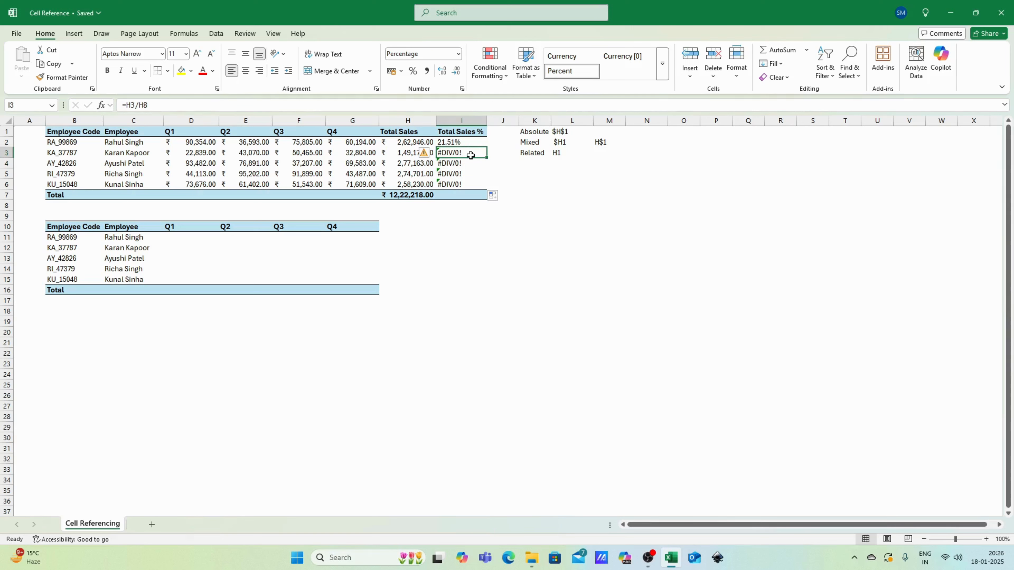
Compare the cells referenced by the Total Sales % formulas in I2 and I3.
{"action": "left_click", "coordinate": [451, 144]}
{"action": "key", "text": "F2"}
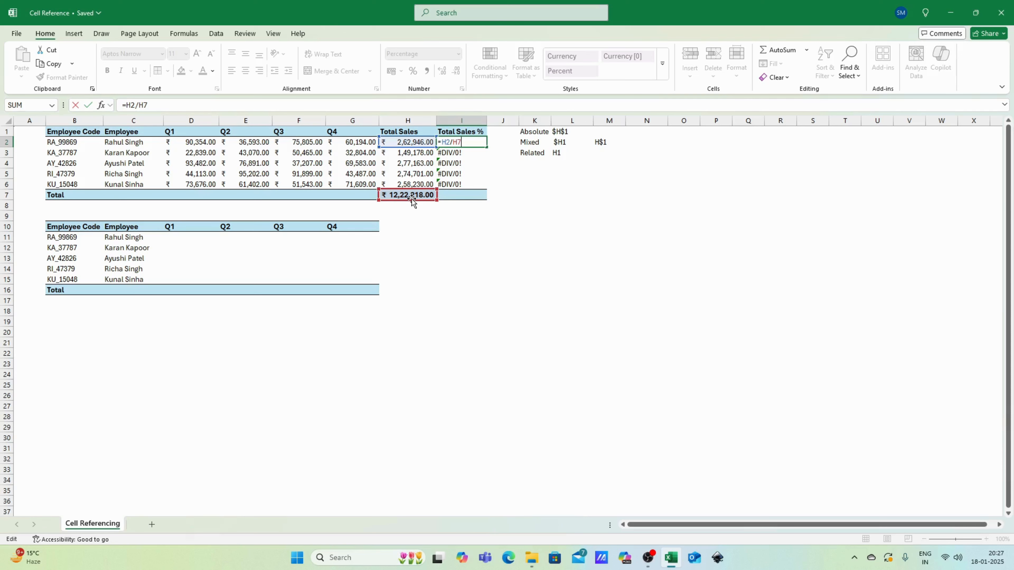
{"action": "key", "text": "Return"}
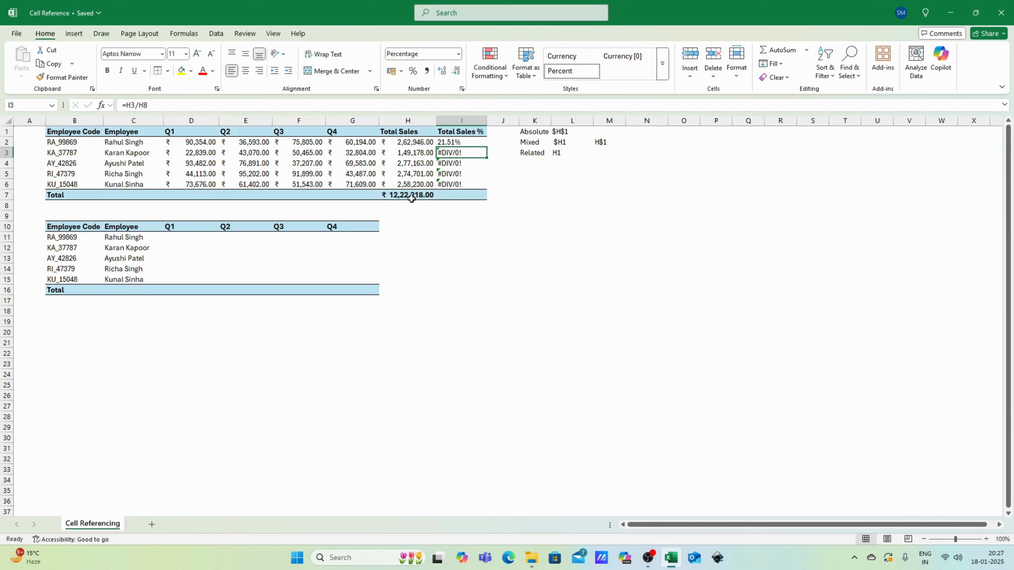
{"action": "key", "text": "F2"}
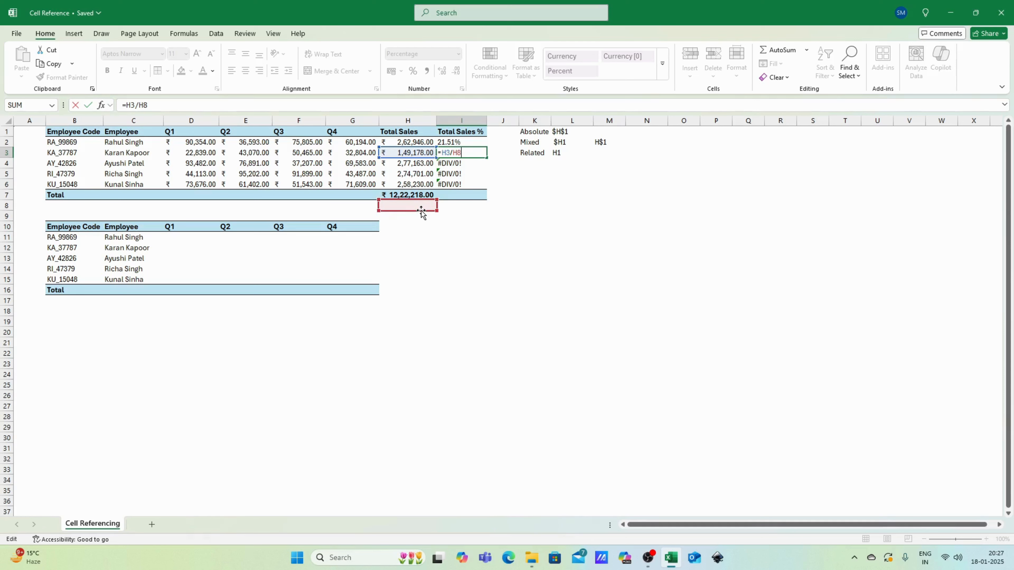
{"action": "key", "text": "Return"}
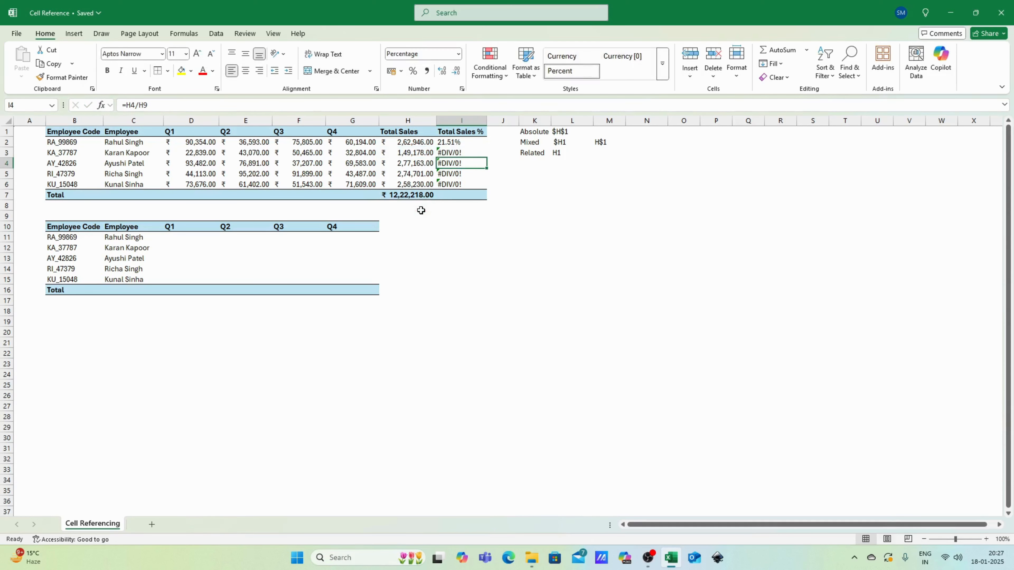
Clear the Total Sales % formulas from I2:I6.
{"action": "key", "text": "Up"}
{"action": "key", "text": "Up"}
{"action": "key", "text": "ctrl+shift+Down"}
{"action": "key", "text": "Delete"}
Enter =H2/$H$7 in I2, locking the grand total as an absolute reference.
{"action": "type", "text": "="}
{"action": "key", "text": "Left"}
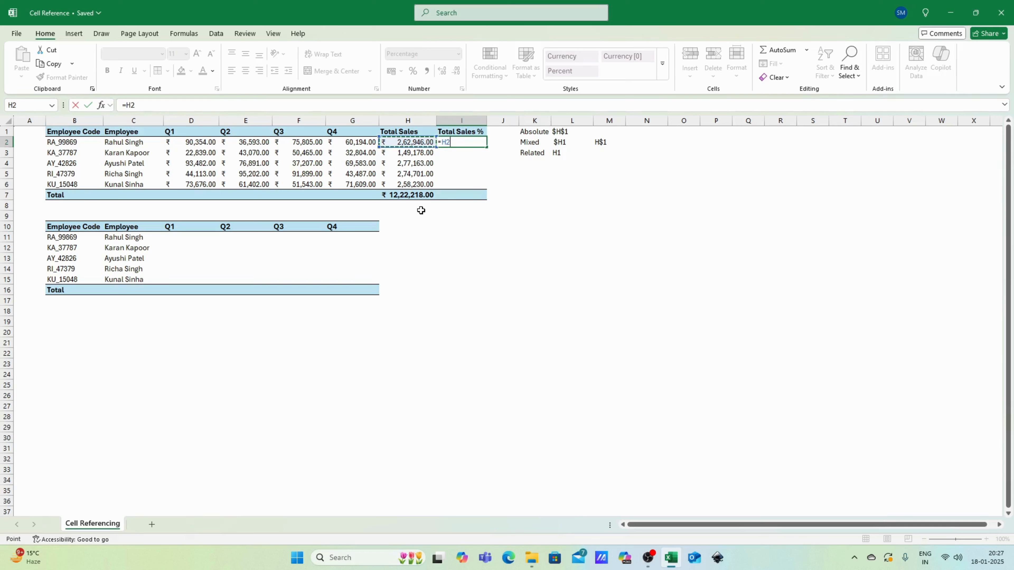
{"action": "type", "text": "/"}
{"action": "key", "text": "Left"}
{"action": "key", "text": "Down"}
{"action": "key", "text": "Down"}
{"action": "key", "text": "Down"}
{"action": "key", "text": "Down"}
{"action": "key", "text": "Down"}
{"action": "key", "text": "F4"}
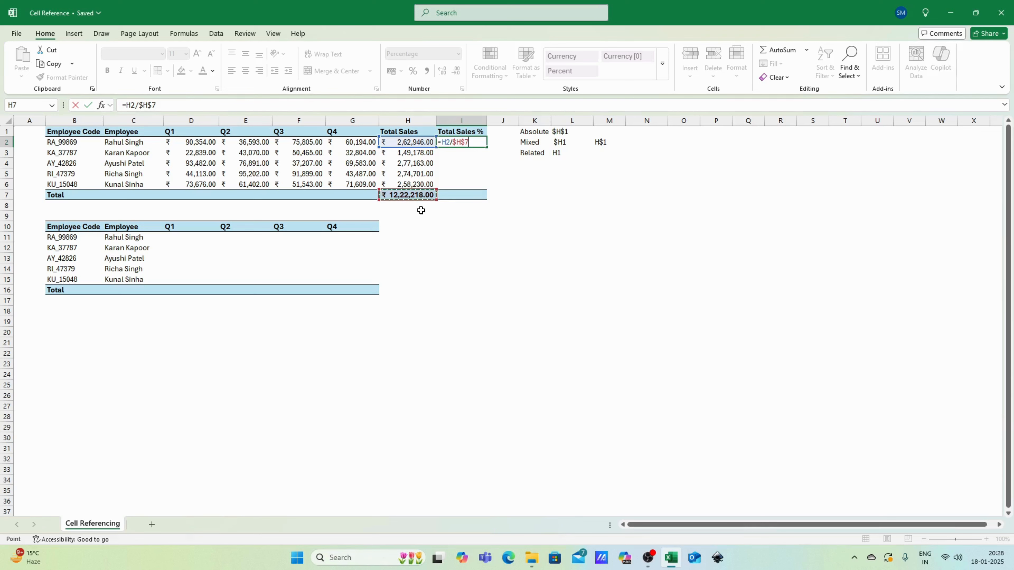
{"action": "key", "text": "F4"}
{"action": "key", "text": "F4"}
{"action": "key", "text": "F4"}
{"action": "key", "text": "F4"}
{"action": "key", "text": "Return"}
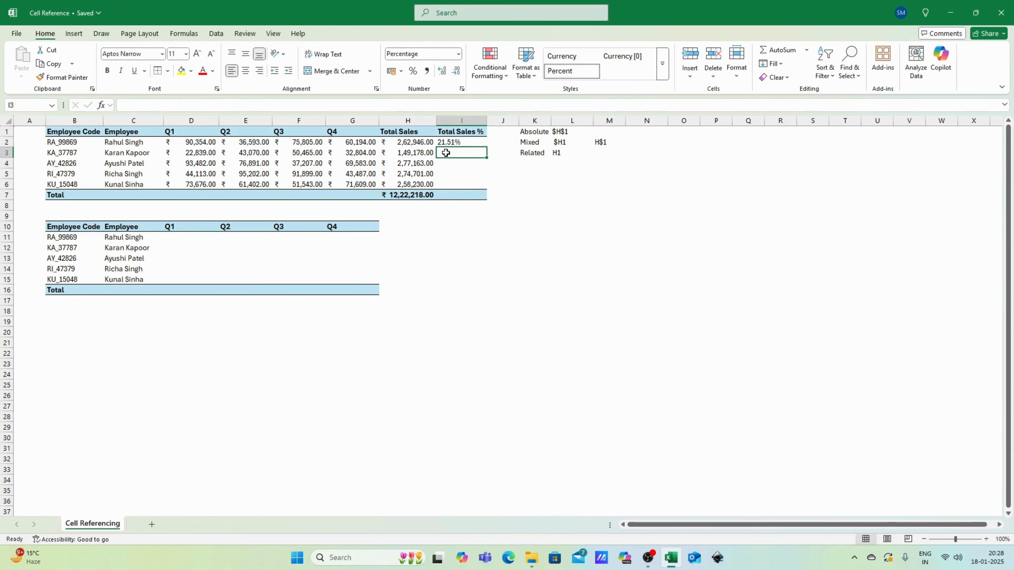
Copy the Total Sales % formula from I2 into I3:I6 for the remaining employees.
{"action": "key", "text": "Up"}
{"action": "key", "text": "ctrl+shift+Down"}
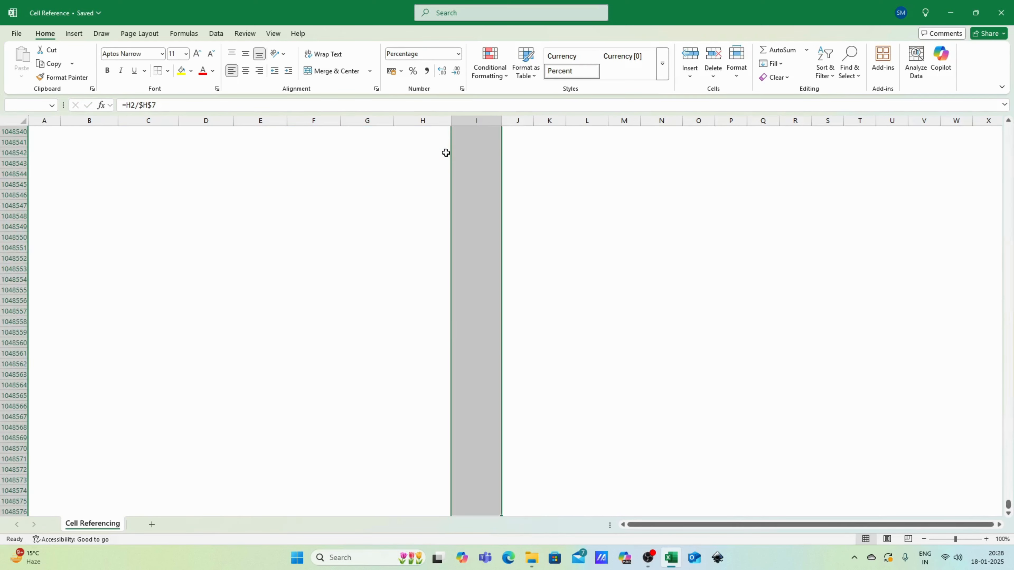
{"action": "key", "text": "ctrl+shift+Up"}
{"action": "key", "text": "Up"}
{"action": "key", "text": "Left"}
{"action": "key", "text": "Down"}
{"action": "key", "text": "Right"}
{"action": "key", "text": "ctrl+c"}
{"action": "key", "text": "shift+Down"}
{"action": "key", "text": "shift+Down"}
{"action": "key", "text": "shift+Down"}
{"action": "key", "text": "shift+Down"}
{"action": "key", "text": "ctrl+v"}
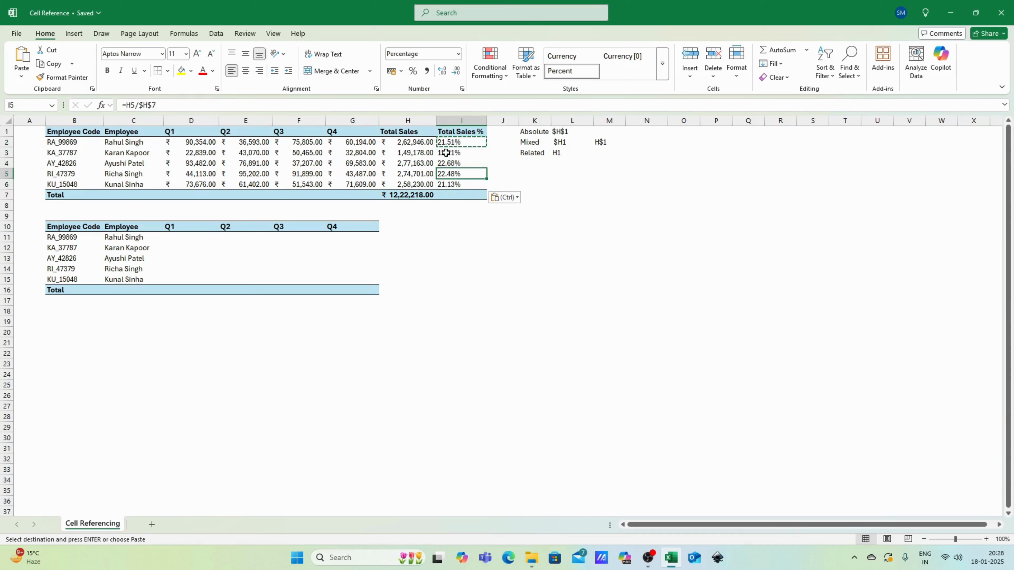
Check the percentages in I2:I6 and how the copied formulas reference the grand total in H7.
{"action": "key", "text": "Up"}
{"action": "key", "text": "Down"}
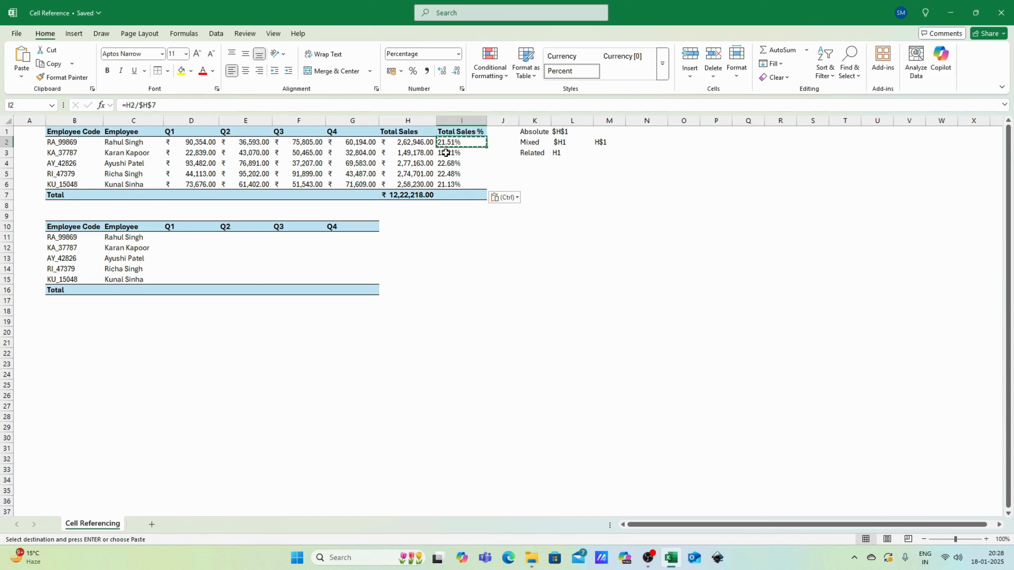
{"action": "key", "text": "ctrl+shift+Down"}
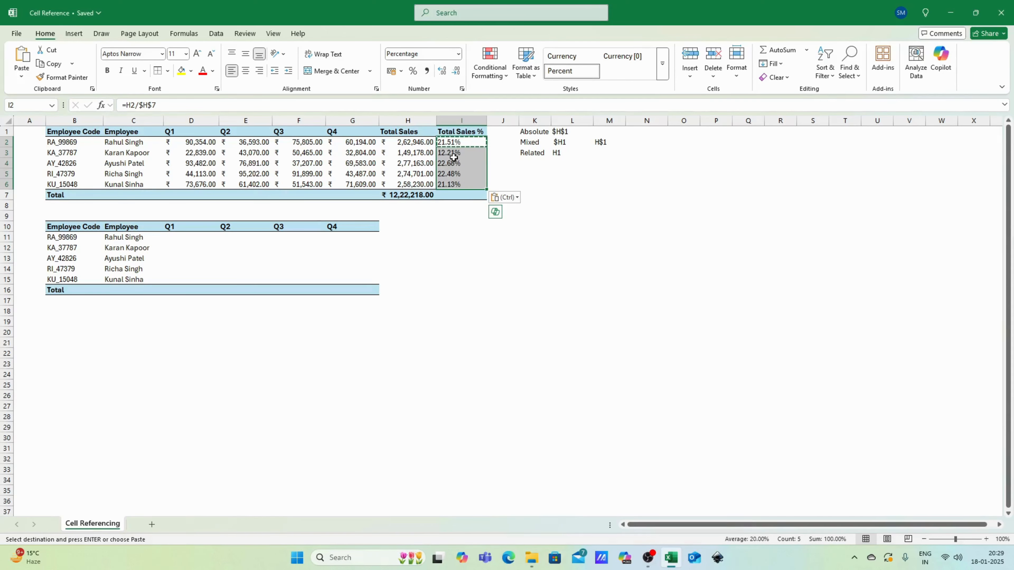
{"action": "left_click", "coordinate": [455, 142]}
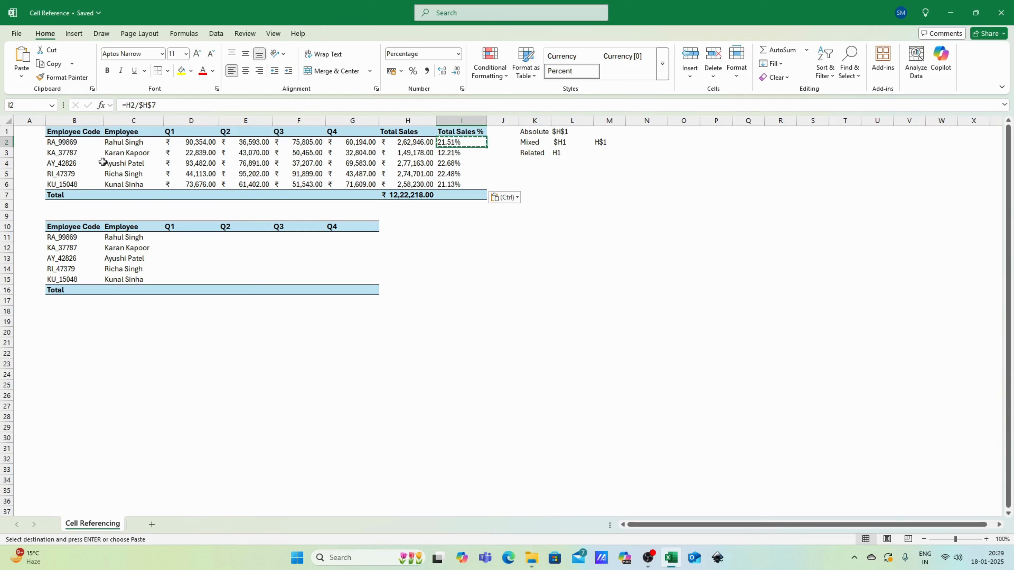
{"action": "key", "text": "Down"}
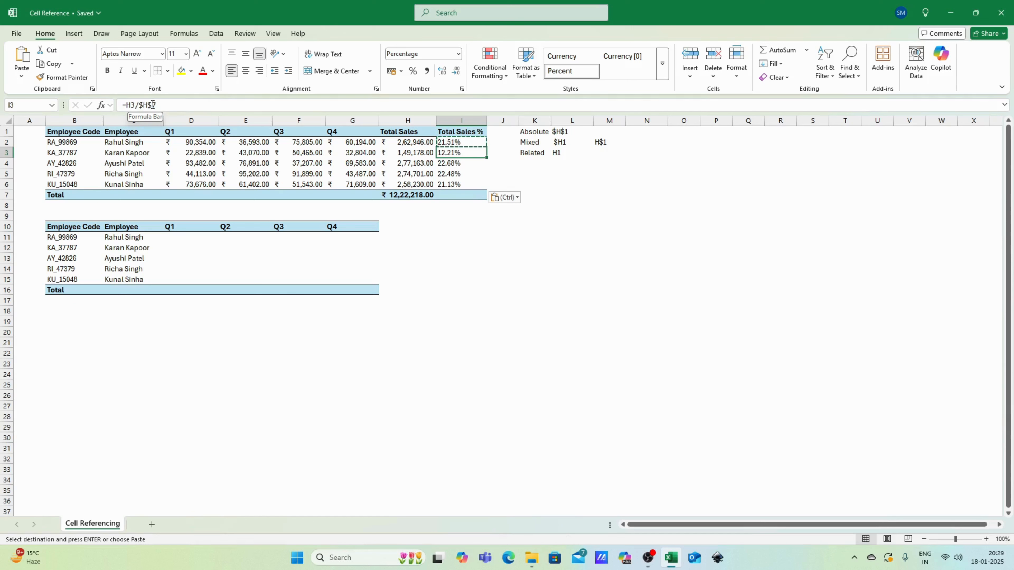
{"action": "key", "text": "Down"}
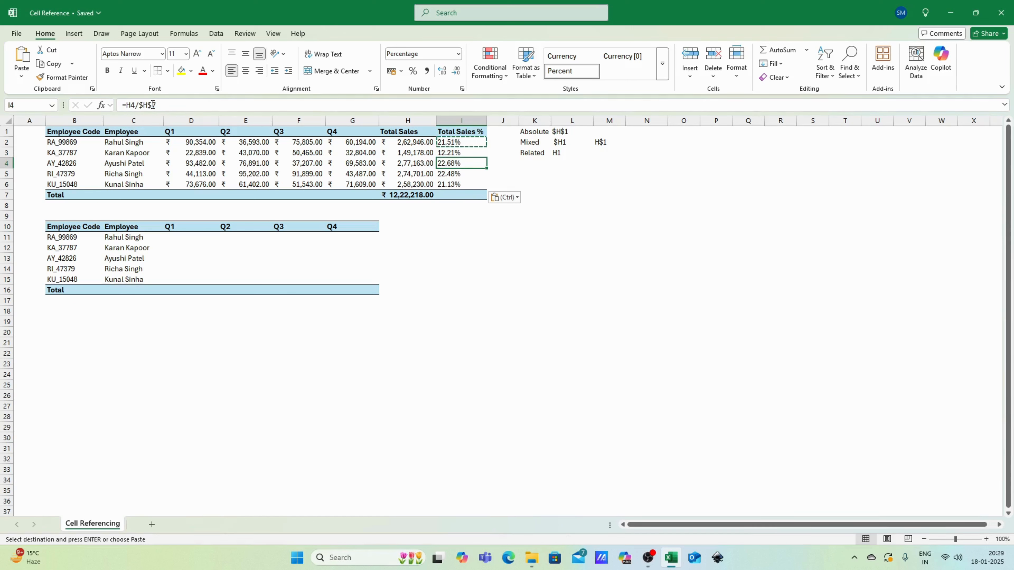
{"action": "key", "text": "F2"}
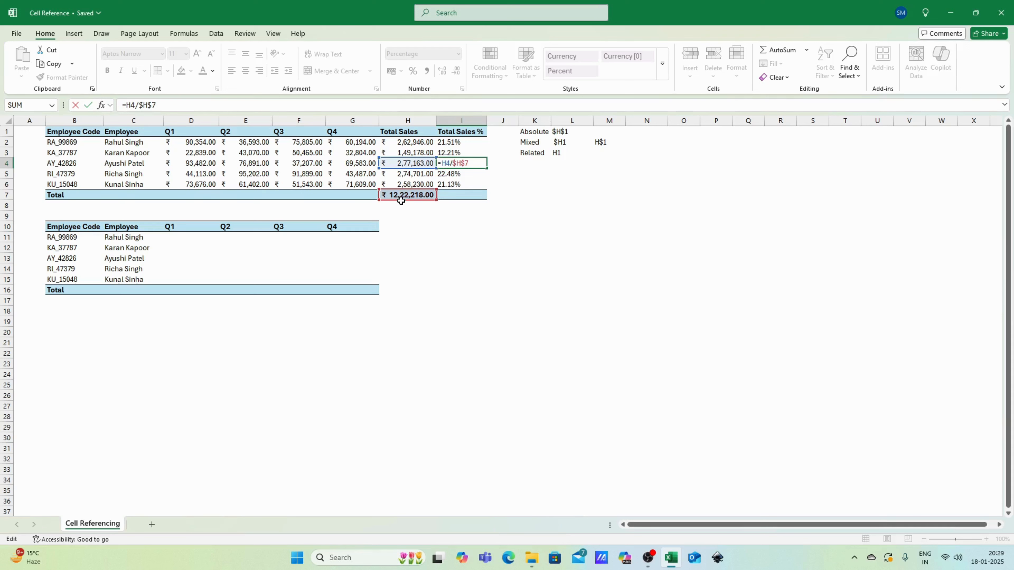
{"action": "key", "text": "Return"}
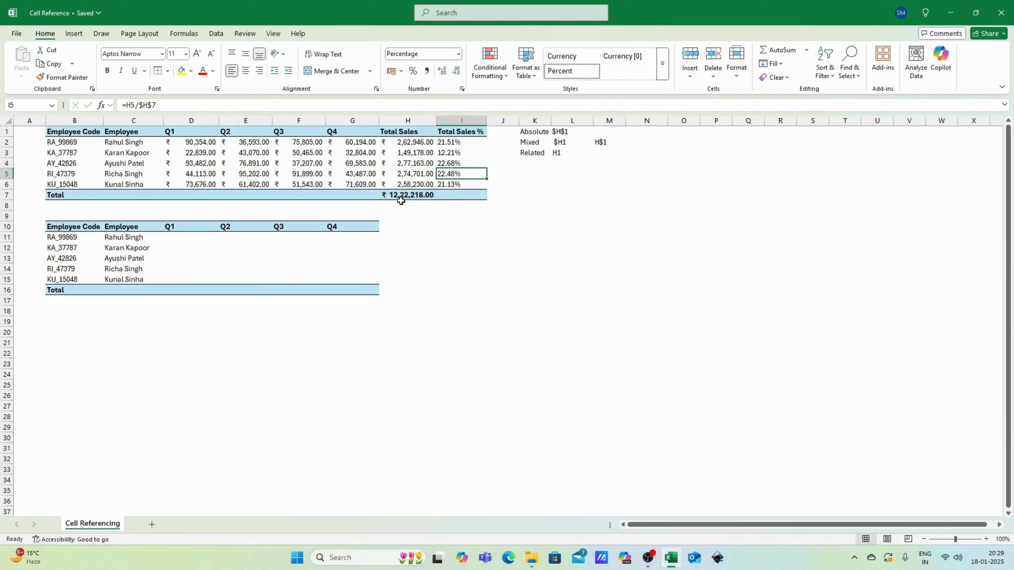
{"action": "key", "text": "Up"}
{"action": "key", "text": "Down"}
Calculate the first employee's Q1 share in D11 as D2/H2, using only relative references.
{"action": "left_click", "coordinate": [189, 237]}
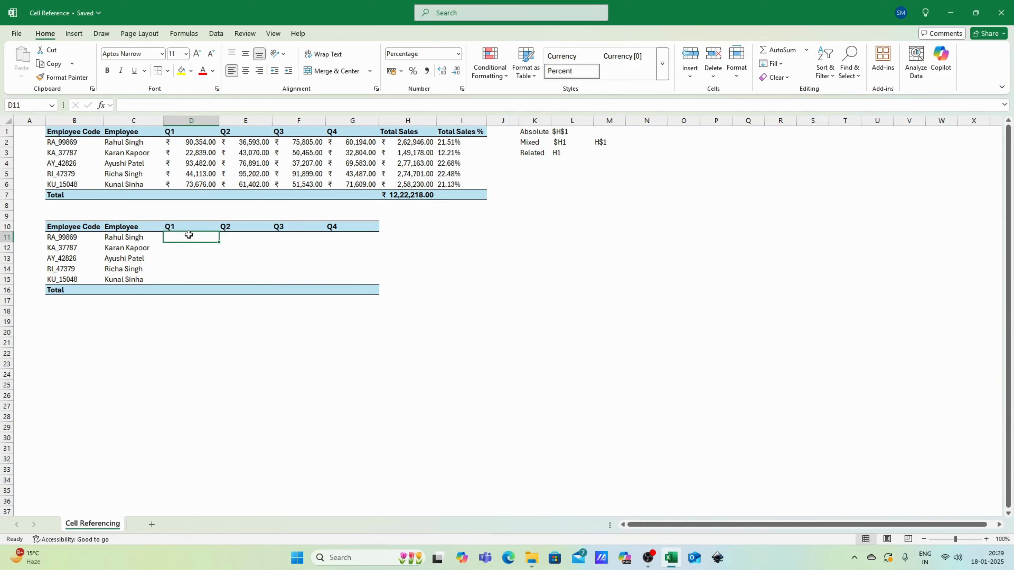
{"action": "left_click", "coordinate": [118, 239]}
{"action": "left_click", "coordinate": [195, 240]}
{"action": "left_click", "coordinate": [401, 144]}
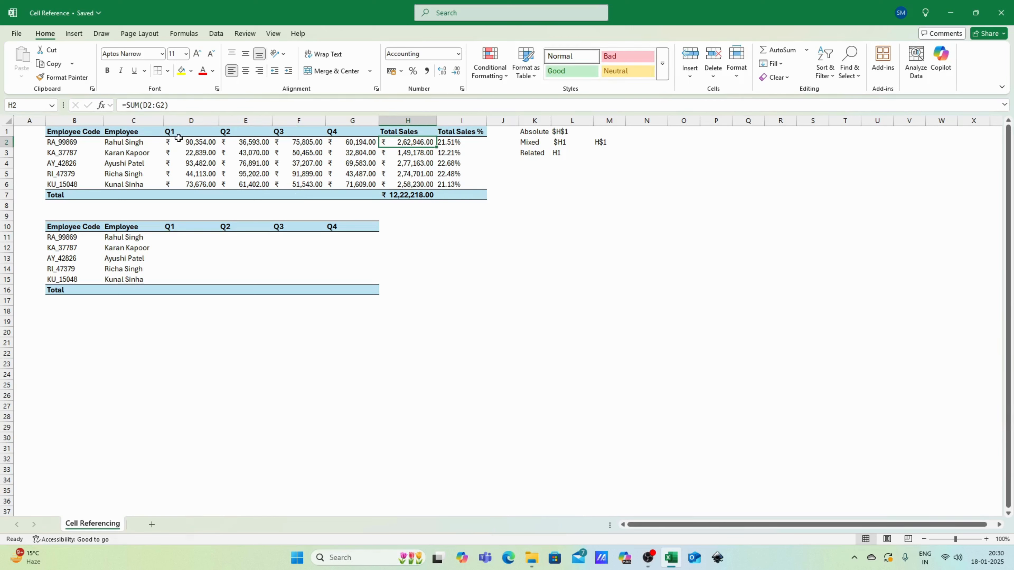
{"action": "left_click", "coordinate": [191, 238]}
{"action": "type", "text": "="}
{"action": "left_click", "coordinate": [191, 142]}
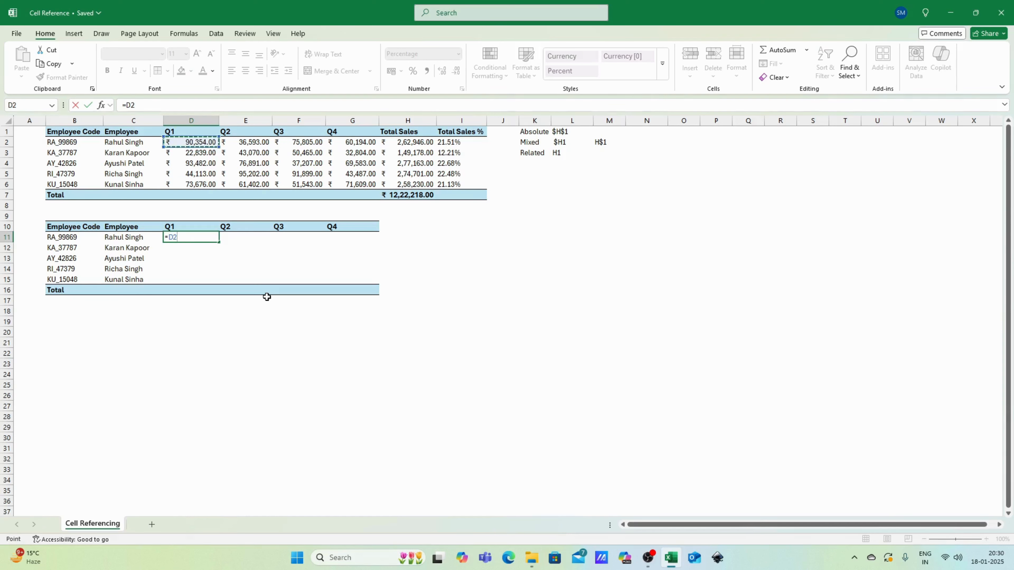
{"action": "type", "text": "/"}
{"action": "key", "text": "Up"}
{"action": "key", "text": "Up"}
{"action": "key", "text": "Up"}
{"action": "key", "text": "Up"}
{"action": "key", "text": "Up"}
{"action": "key", "text": "Up"}
{"action": "key", "text": "Up"}
{"action": "key", "text": "Up"}
{"action": "key", "text": "Up"}
{"action": "key", "text": "Right"}
{"action": "key", "text": "Right"}
{"action": "key", "text": "Right"}
{"action": "key", "text": "Right"}
{"action": "key", "text": "Return"}
Copy the relative share formula from D11 across D11:G15 for all employees and quarters.
{"action": "key", "text": "Up"}
{"action": "key", "text": "ctrl+c"}
{"action": "key", "text": "shift+Right"}
{"action": "key", "text": "shift+Right"}
{"action": "key", "text": "shift+Right"}
{"action": "key", "text": "shift+Down"}
{"action": "key", "text": "shift+Down"}
{"action": "key", "text": "shift+Down"}
{"action": "key", "text": "shift+Down"}
{"action": "key", "text": "ctrl+v"}
Examine how the references shift in the copied share formulas of the second table, especially in E11 and E12.
{"action": "key", "text": "Right"}
{"action": "key", "text": "Down"}
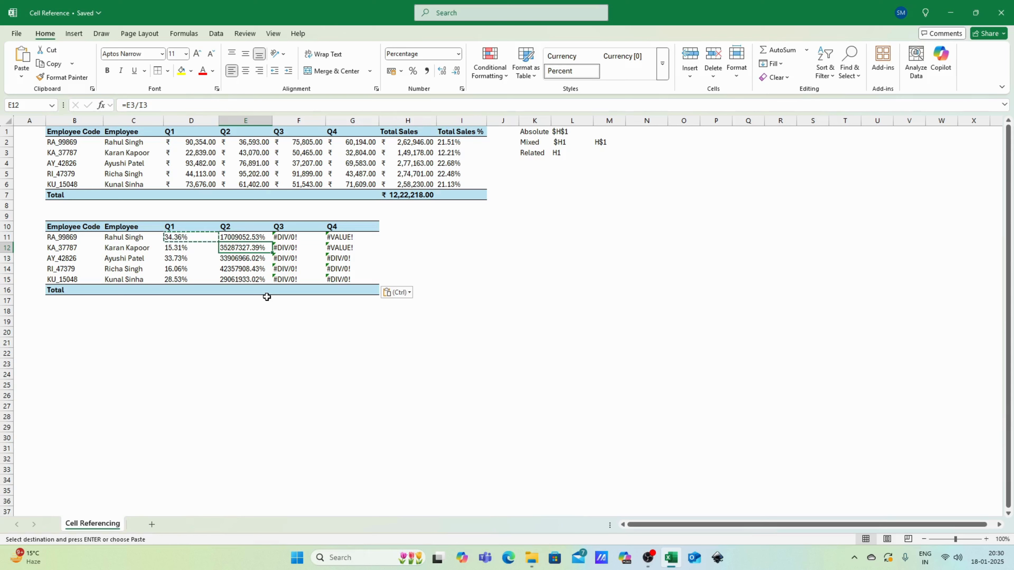
{"action": "key", "text": "Up"}
{"action": "key", "text": "Left"}
{"action": "key", "text": "Right"}
{"action": "key", "text": "Left"}
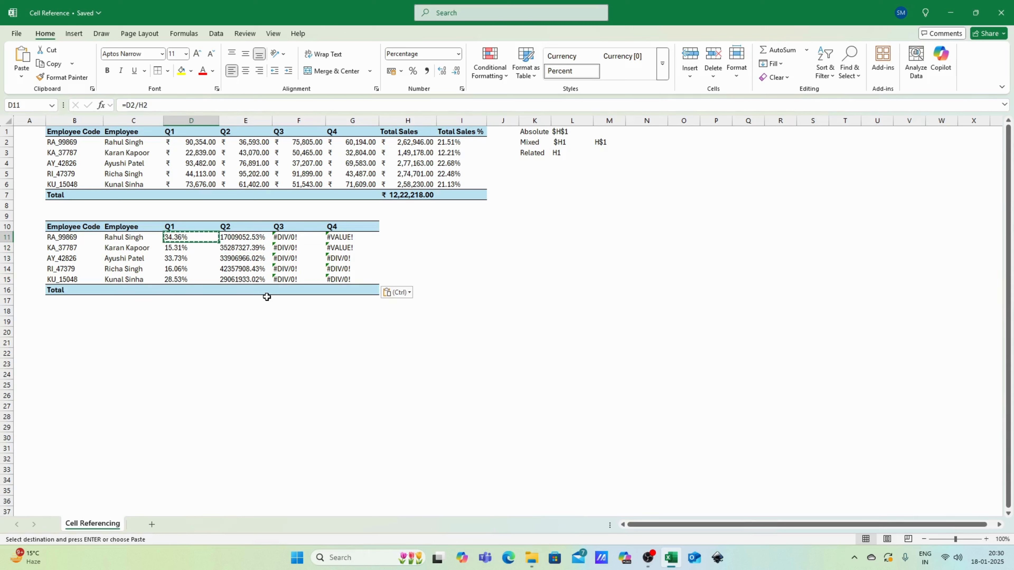
{"action": "key", "text": "shift+Right"}
{"action": "key", "text": "shift+Right"}
{"action": "key", "text": "shift+Right"}
{"action": "key", "text": "shift+Down"}
{"action": "key", "text": "shift+Down"}
{"action": "key", "text": "shift+Down"}
{"action": "key", "text": "shift+Down"}
{"action": "key", "text": "Right"}
{"action": "key", "text": "Left"}
{"action": "left_click", "coordinate": [240, 235]}
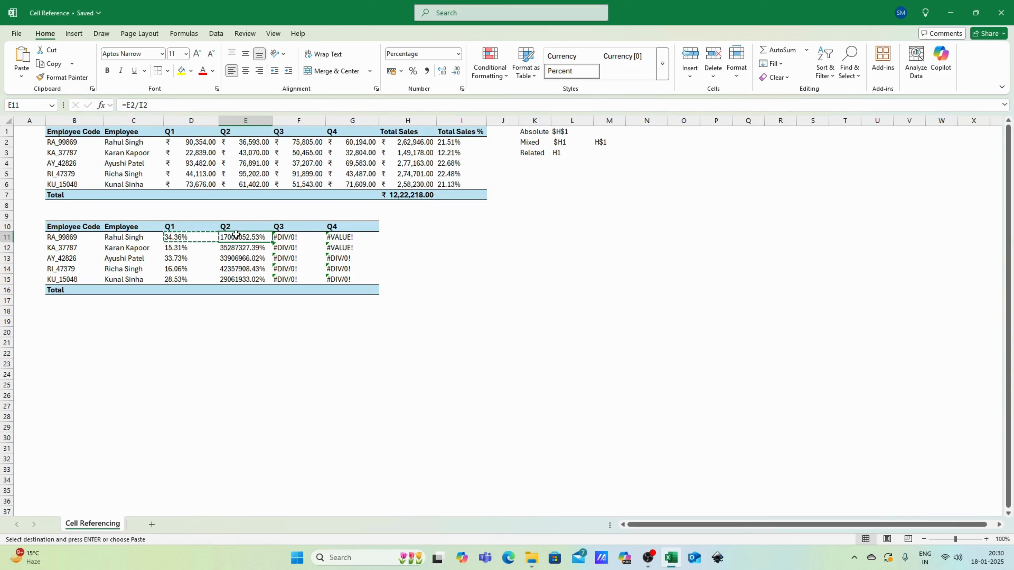
{"action": "double_click", "coordinate": [238, 234]}
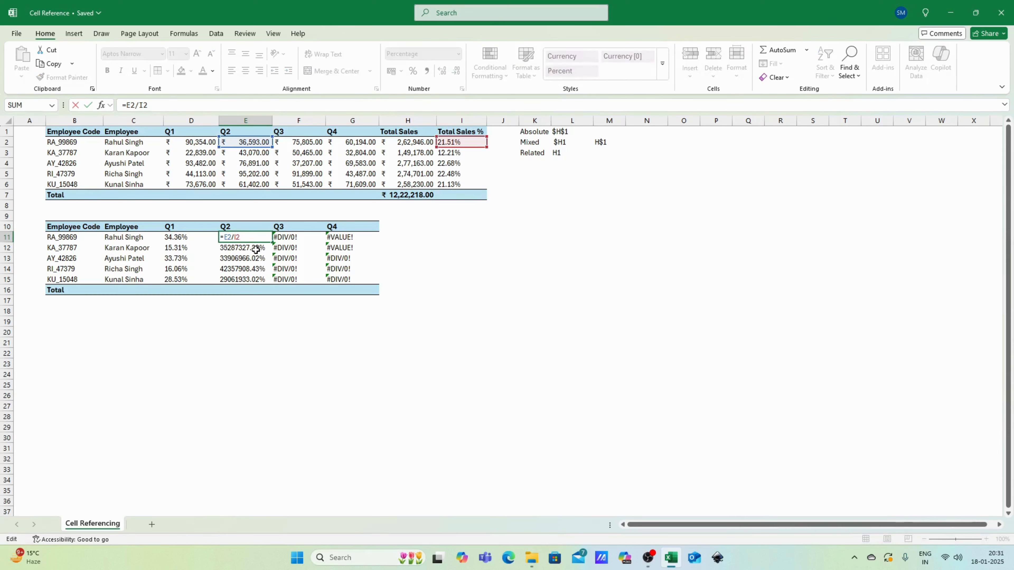
{"action": "key", "text": "Escape"}
Clear the quarterly share formulas from D11:G15 in the second table.
{"action": "left_click_drag", "start_coordinate": [176, 237], "coordinate": [351, 279]}
{"action": "key", "text": "ctrl+v"}
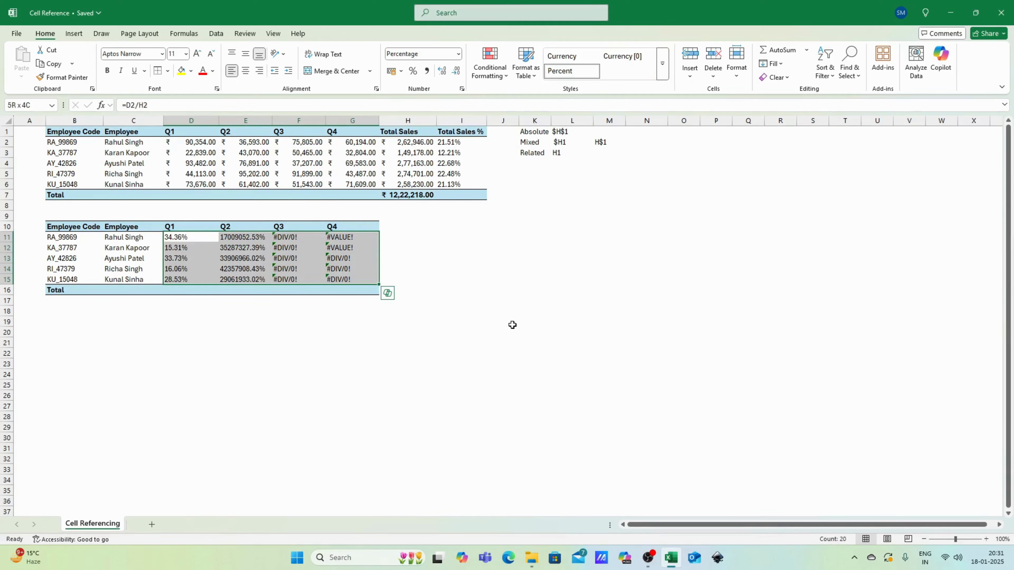
{"action": "key", "text": "Delete"}
Calculate the first employee's Q1 share in D11 as D2/$H$2, with a fully absolute total reference.
{"action": "key", "text": "Left"}
{"action": "key", "text": "Right"}
{"action": "type", "text": "="}
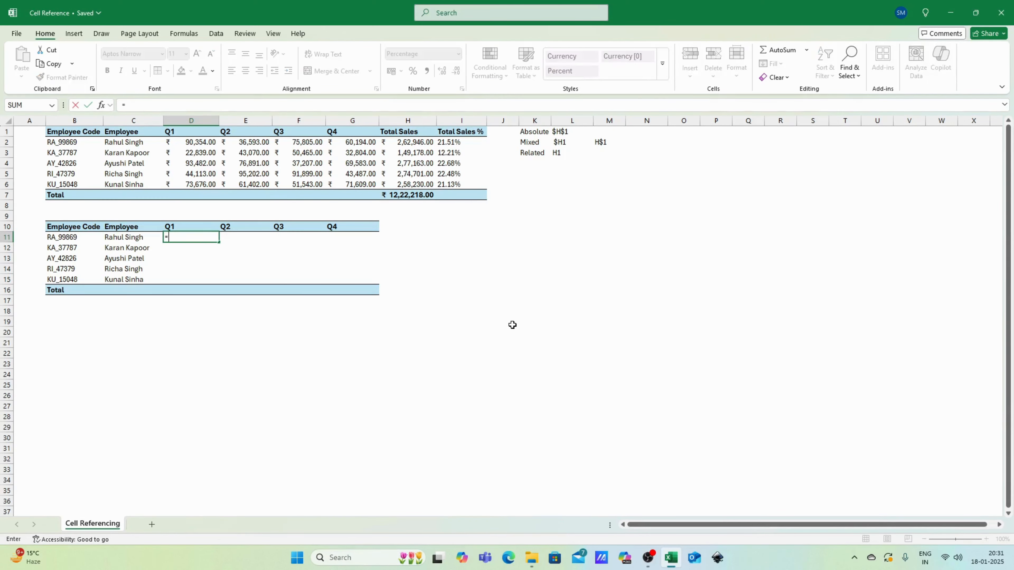
{"action": "left_click", "coordinate": [191, 142]}
{"action": "type", "text": "/"}
{"action": "left_click", "coordinate": [407, 142]}
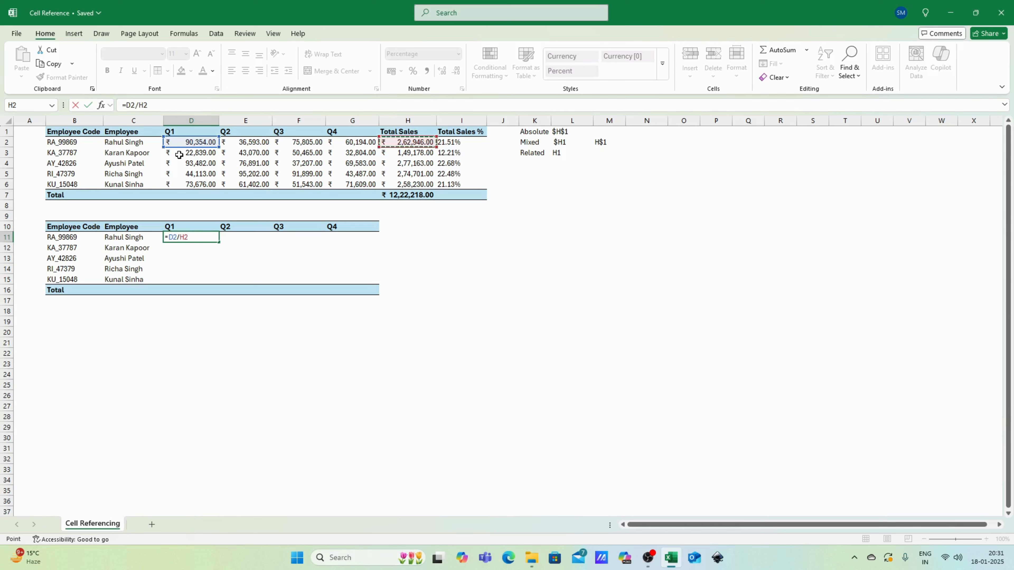
{"action": "key", "text": "F4"}
{"action": "key", "text": "Return"}
{"action": "key", "text": "Up"}
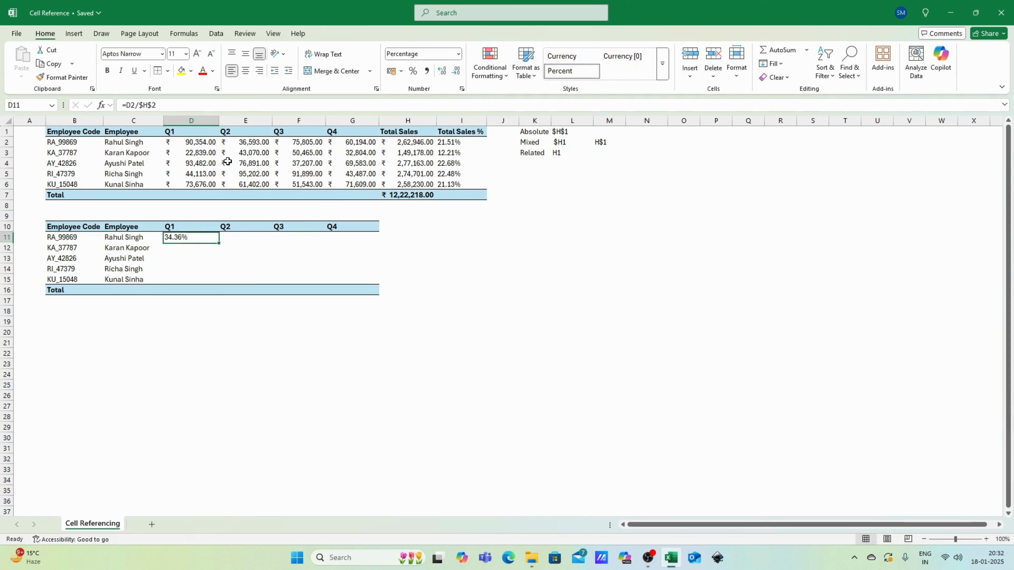
Copy the D2/$H$2 share formula from D11 across D11:G15 for all employees and quarters.
{"action": "key", "text": "ctrl+c"}
{"action": "key", "text": "shift+Right"}
{"action": "key", "text": "shift+Right"}
{"action": "key", "text": "shift+Right"}
{"action": "key", "text": "shift+Down"}
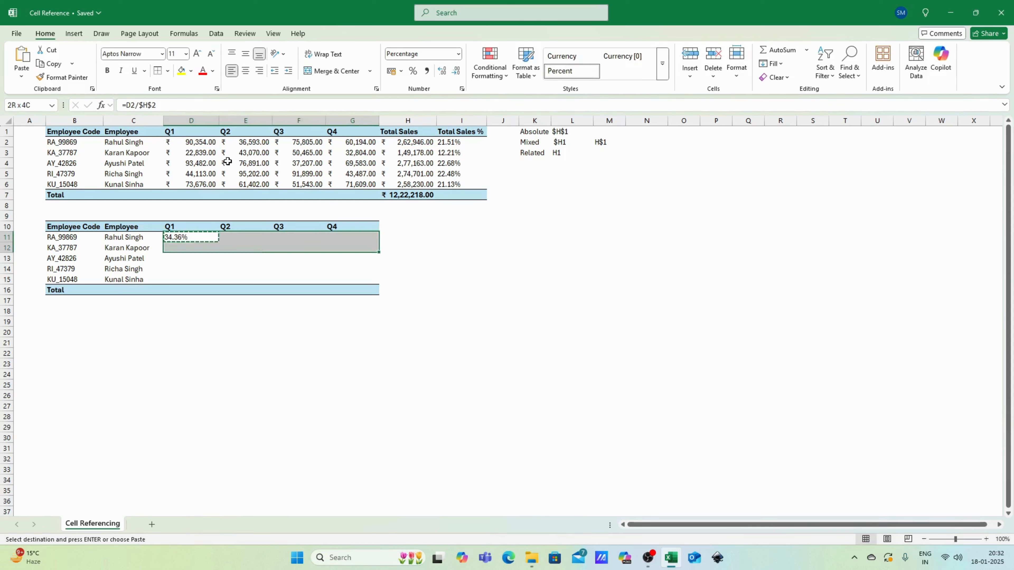
{"action": "key", "text": "shift+Down"}
{"action": "key", "text": "shift+Down"}
{"action": "key", "text": "shift+Down"}
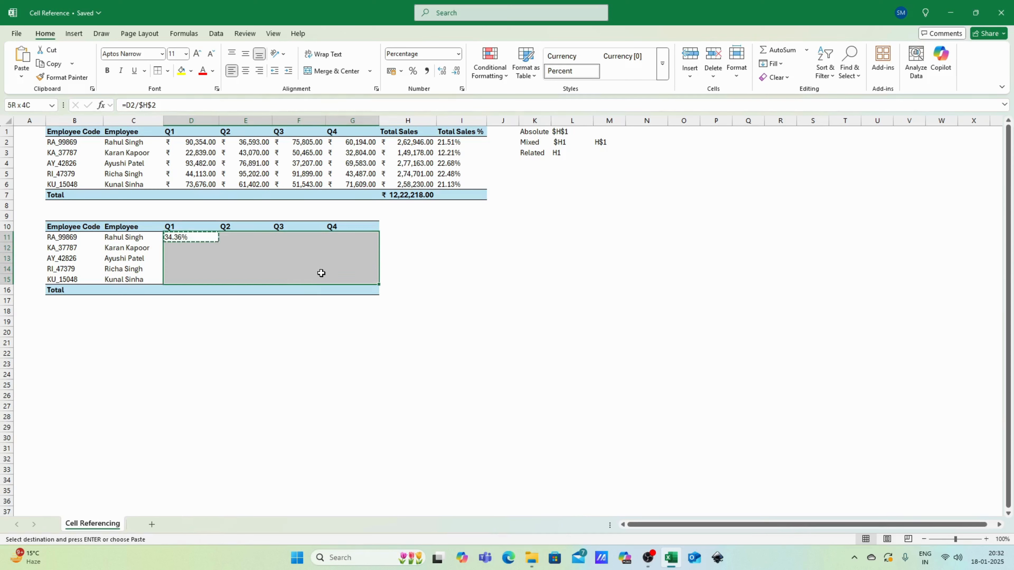
{"action": "key", "text": "ctrl+v"}
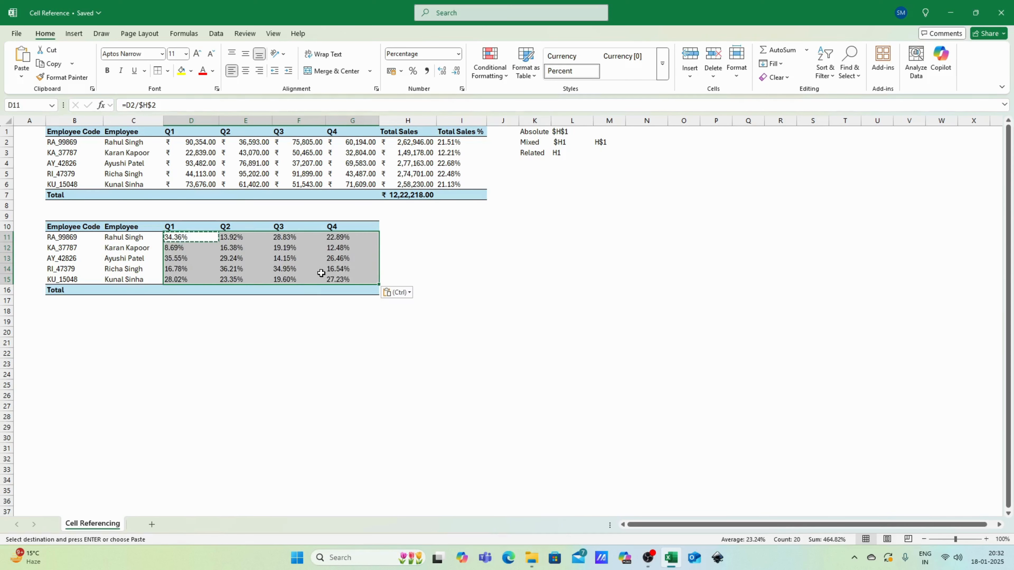
Examine which cells the copied formula in D12 refers to, compared with the formula in D11.
{"action": "left_click", "coordinate": [202, 237]}
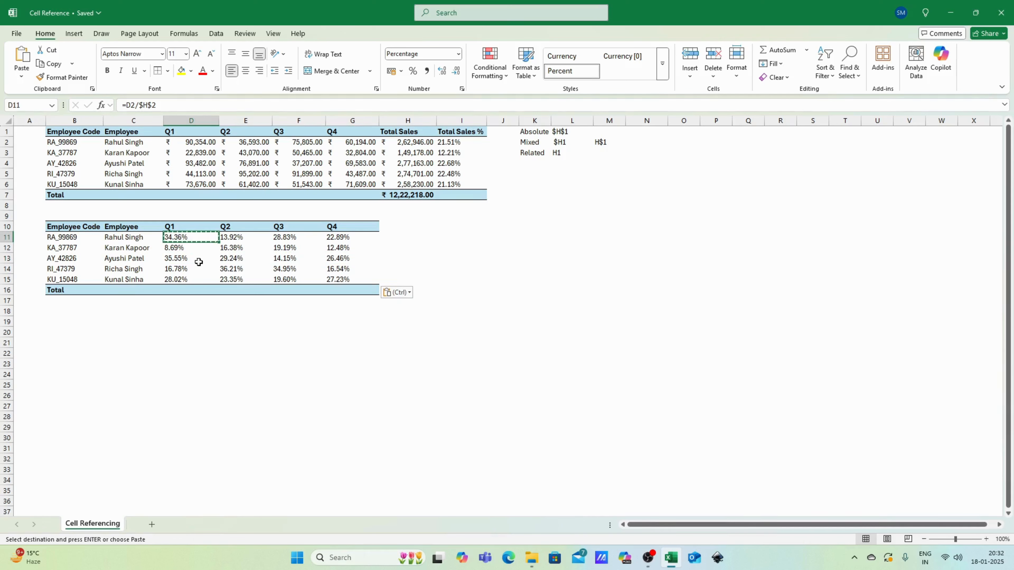
{"action": "left_click", "coordinate": [195, 247]}
{"action": "key", "text": "F2"}
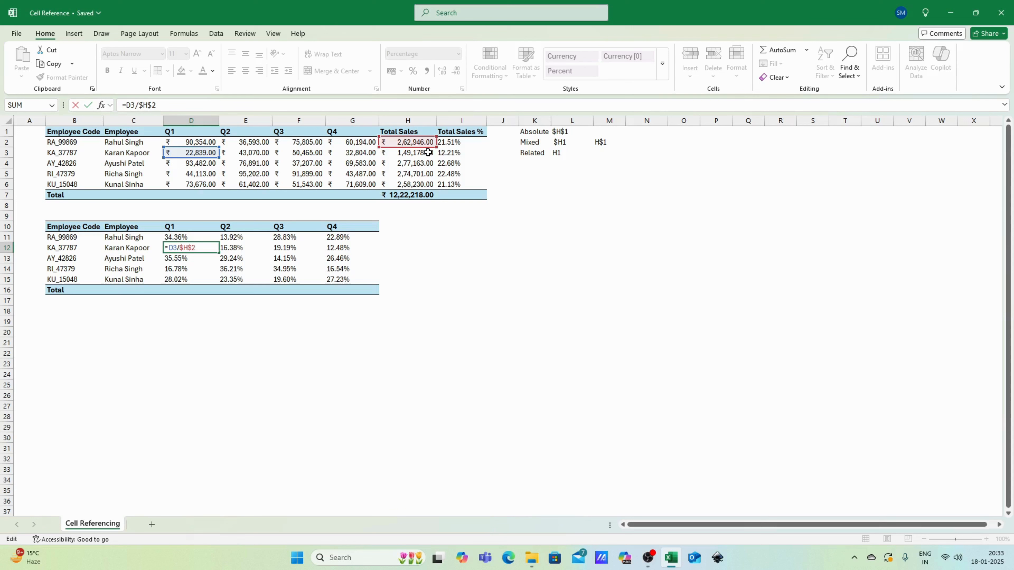
{"action": "key", "text": "Return"}
Clear the share formulas with the fully absolute reference from D11:G15.
{"action": "key", "text": "Up"}
{"action": "key", "text": "Up"}
{"action": "key", "text": "ctrl+shift+Right"}
{"action": "key", "text": "ctrl+shift+Down"}
{"action": "key", "text": "Delete"}
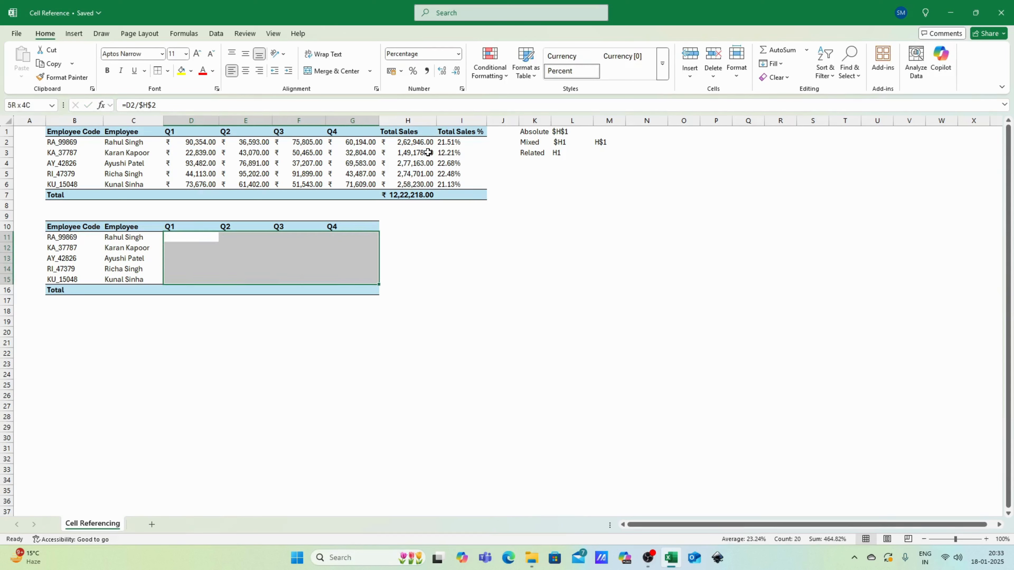
{"action": "key", "text": "Right"}
{"action": "key", "text": "Left"}
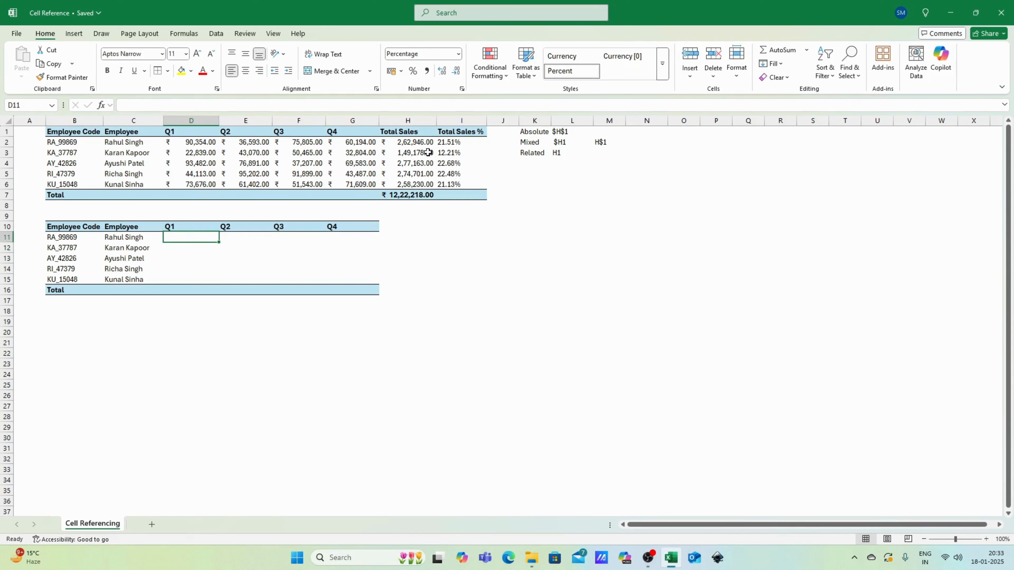
Calculate the first employee's Q1 share in D11 as D2/$H2, locking only the column of the Total Sales reference.
{"action": "type", "text": "="}
{"action": "left_click", "coordinate": [196, 143]}
{"action": "type", "text": "/"}
{"action": "left_click", "coordinate": [411, 143]}
{"action": "key", "text": "F4"}
{"action": "key", "text": "F4"}
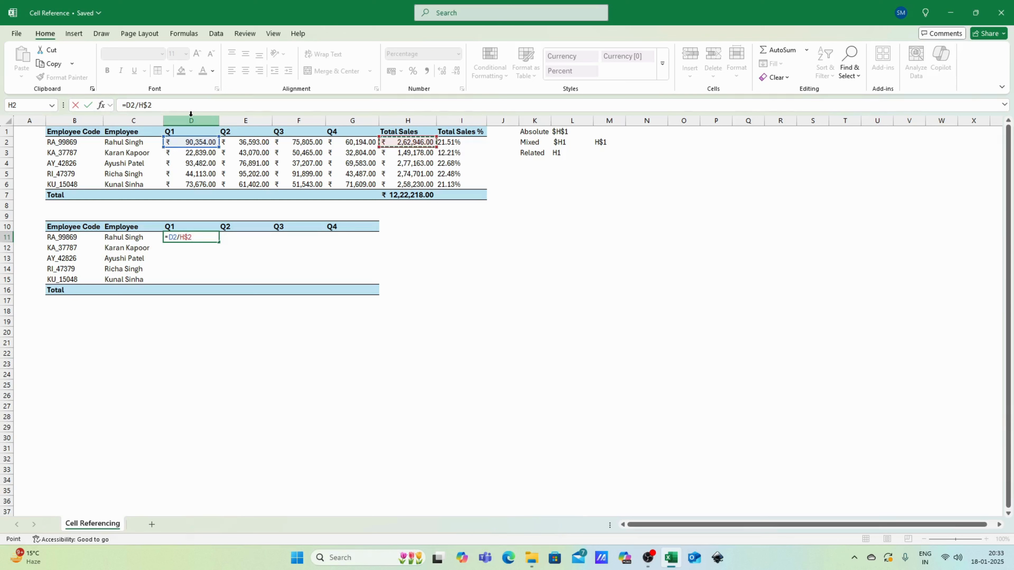
{"action": "key", "text": "F4"}
{"action": "left_click", "coordinate": [183, 237]}
{"action": "key", "text": "BackSpace"}
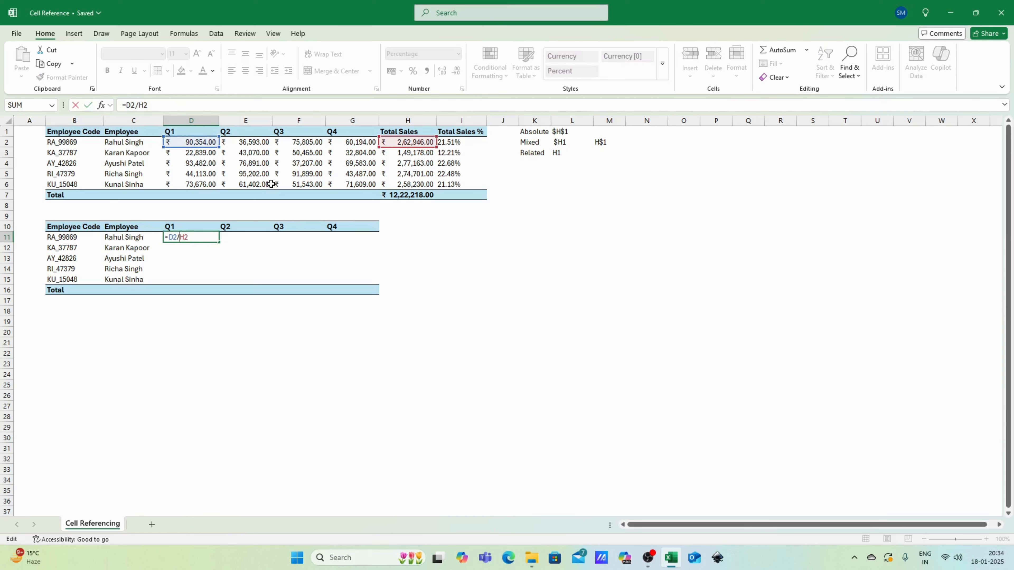
{"action": "type", "text": "$"}
{"action": "key", "text": "Return"}
{"action": "key", "text": "Up"}
Copy the mixed-reference share formula from D11 across D11:G15 for all employees and quarters.
{"action": "key", "text": "ctrl+c"}
{"action": "key", "text": "shift+Right"}
{"action": "key", "text": "shift+Right"}
{"action": "key", "text": "shift+Right"}
{"action": "key", "text": "shift+Down"}
{"action": "key", "text": "shift+Down"}
{"action": "key", "text": "shift+Down"}
{"action": "key", "text": "shift+Down"}
{"action": "key", "text": "ctrl+v"}
{"action": "key", "text": "Escape"}
{"action": "key", "text": "Up"}
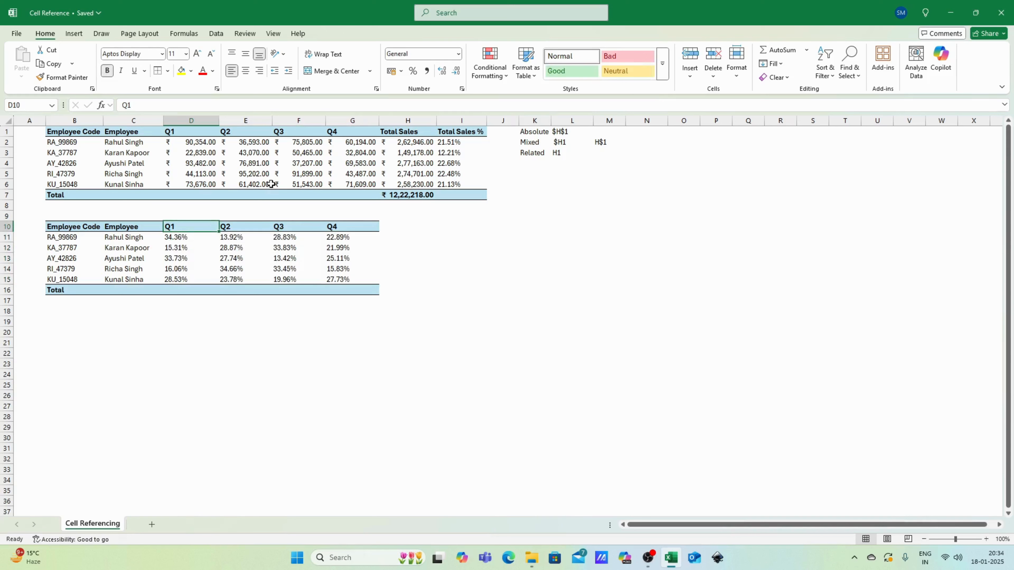
Check the sum of the four quarterly shares for individual employees in the second table.
{"action": "key", "text": "Down"}
{"action": "key", "text": "Down"}
{"action": "key", "text": "Up"}
{"action": "key", "text": "ctrl+shift+Right"}
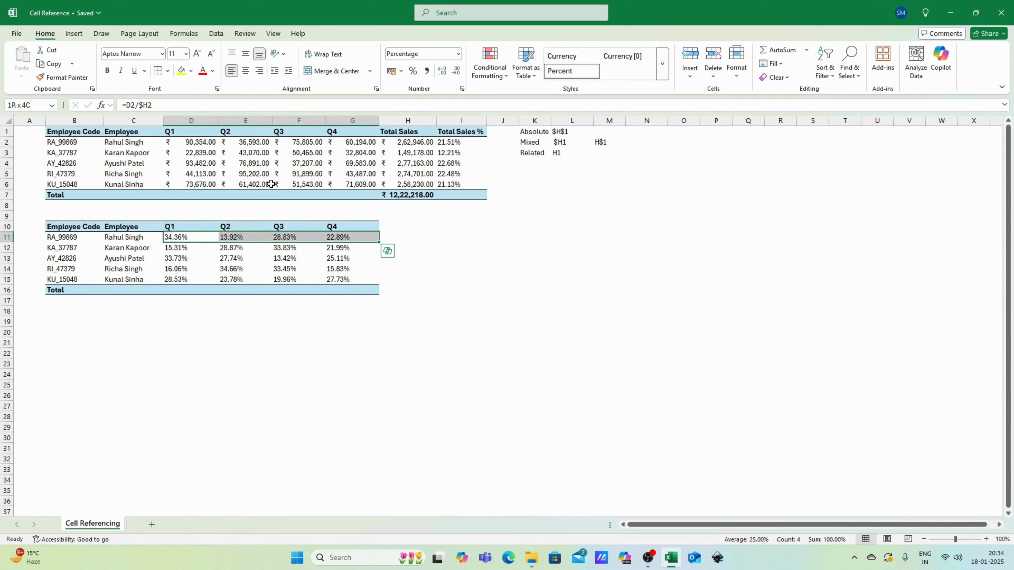
{"action": "left_click", "coordinate": [170, 247]}
{"action": "key", "text": "ctrl+shift+Right"}
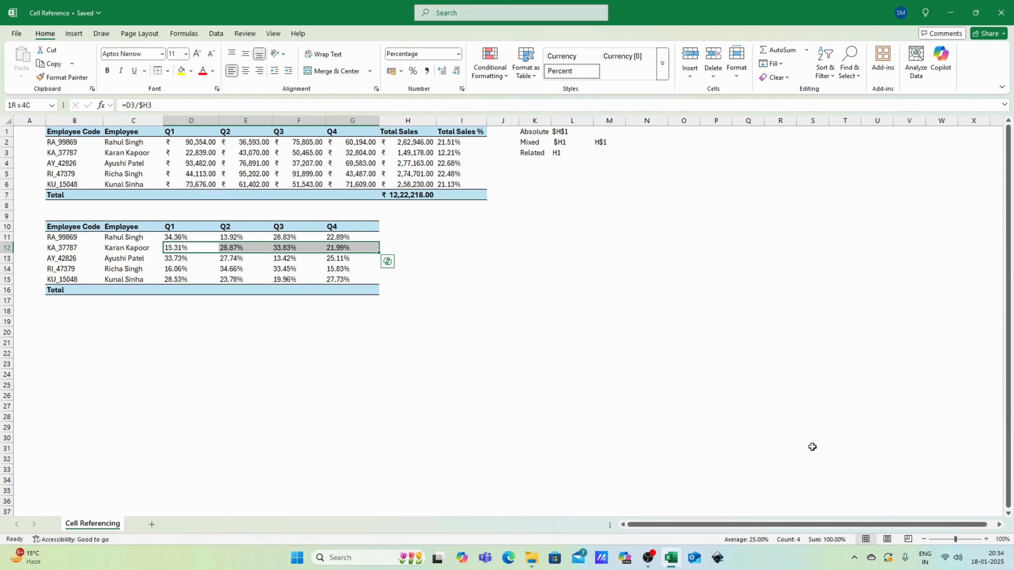
{"action": "left_click_drag", "start_coordinate": [196, 258], "coordinate": [333, 261]}
{"action": "left_click_drag", "start_coordinate": [188, 280], "coordinate": [359, 281]}
{"action": "left_click", "coordinate": [331, 259]}
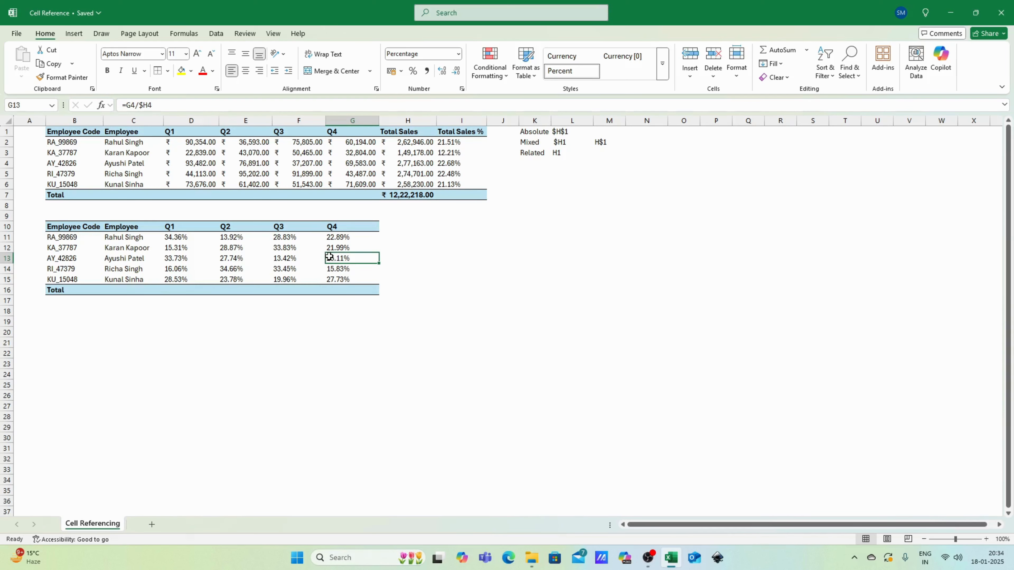
Examine the cell references in the mixed-reference formulas of D11, E11 and D12.
{"action": "left_click", "coordinate": [196, 240]}
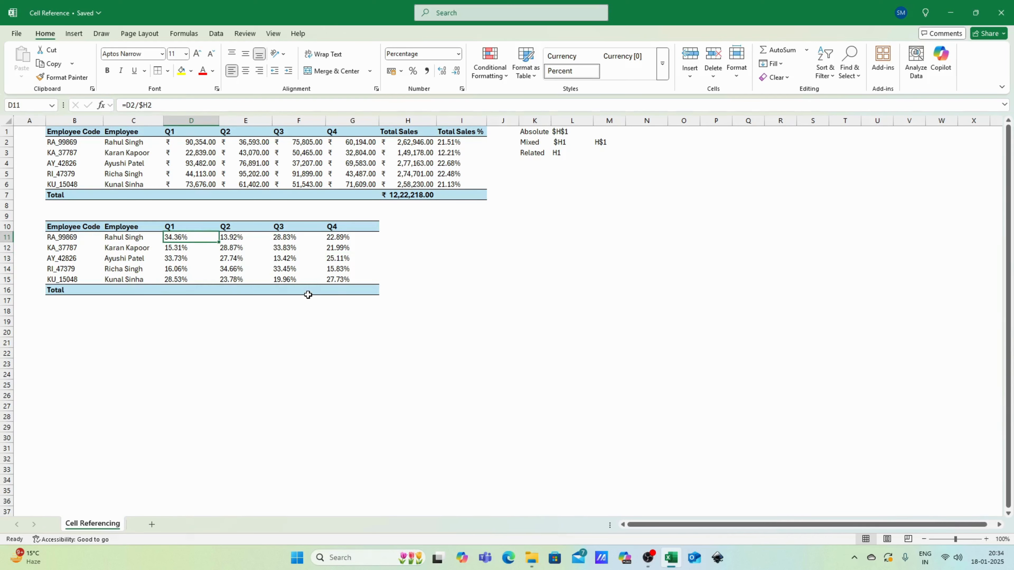
{"action": "key", "text": "F2"}
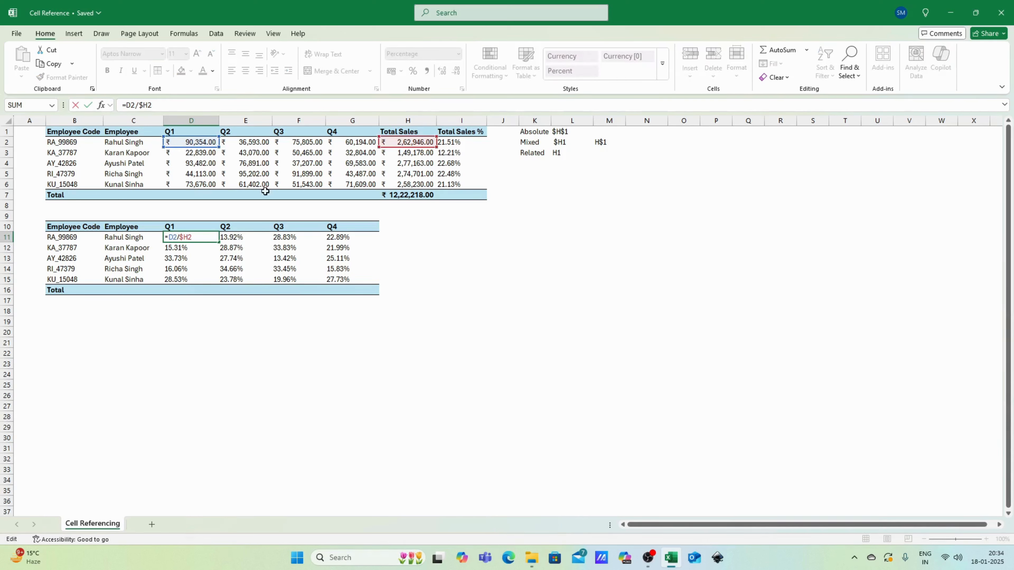
{"action": "key", "text": "Return"}
{"action": "key", "text": "Up"}
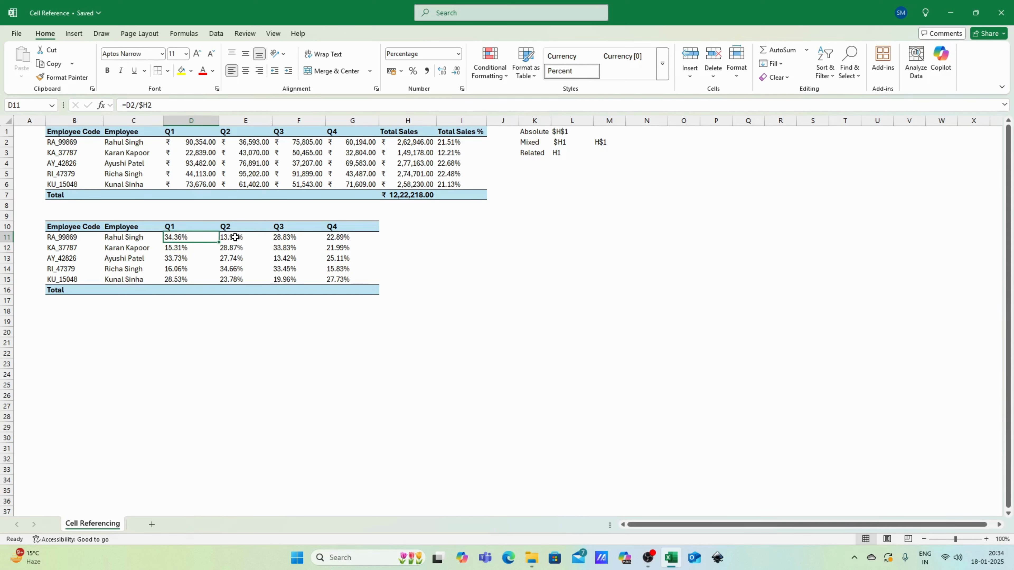
{"action": "left_click", "coordinate": [236, 237]}
{"action": "key", "text": "F2"}
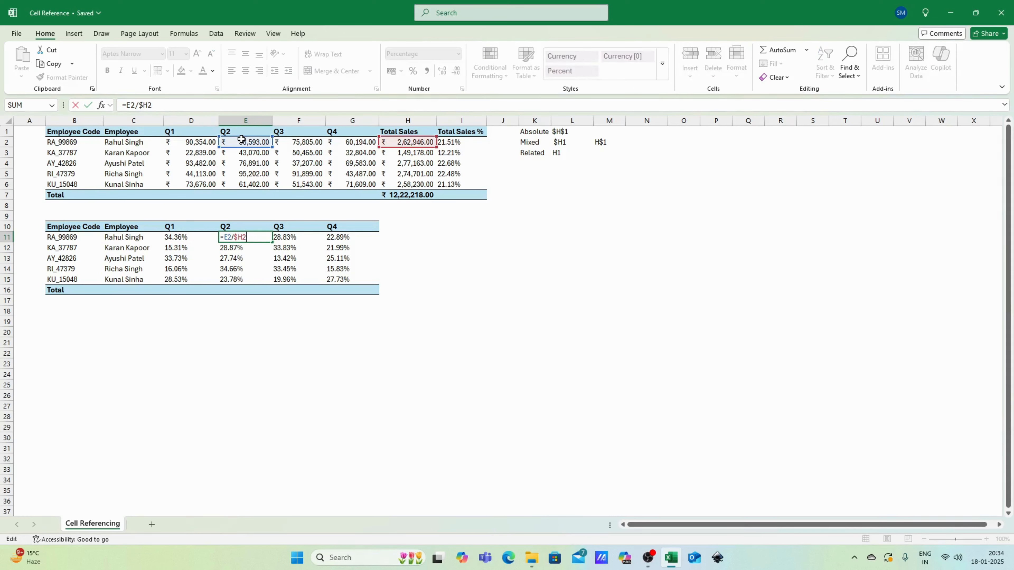
{"action": "key", "text": "Escape"}
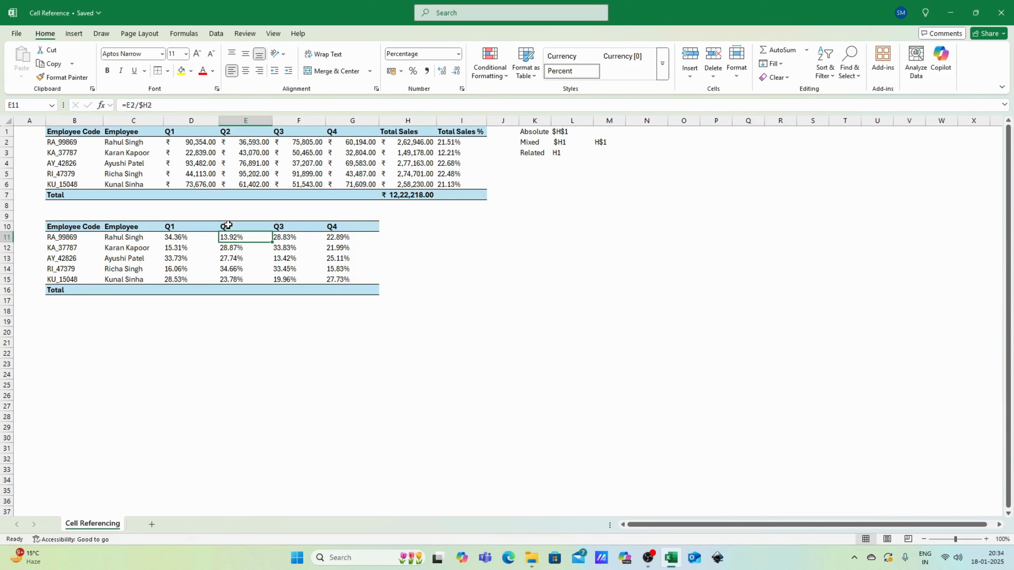
{"action": "key", "text": "F2"}
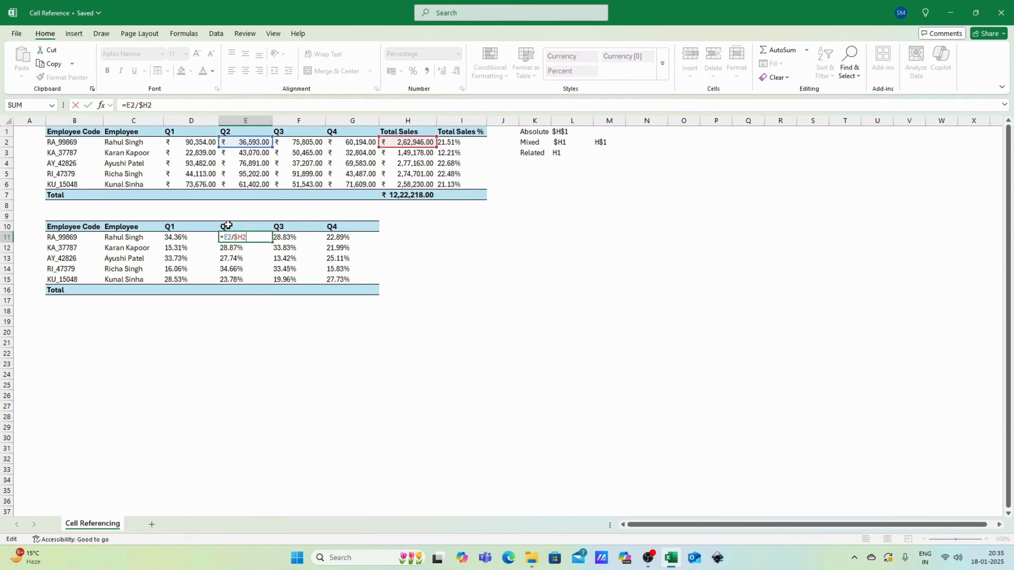
{"action": "key", "text": "Tab"}
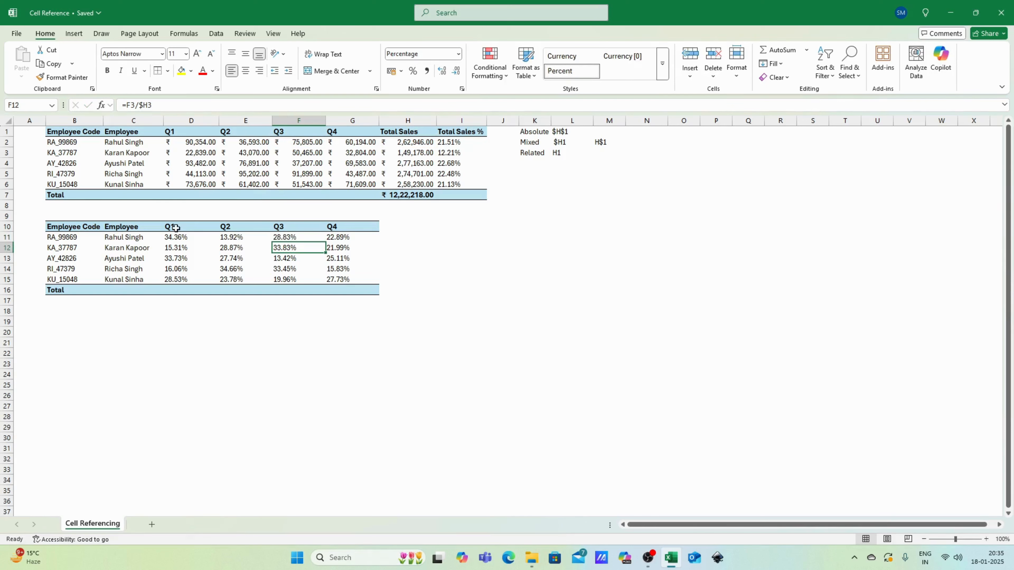
{"action": "left_click", "coordinate": [178, 248]}
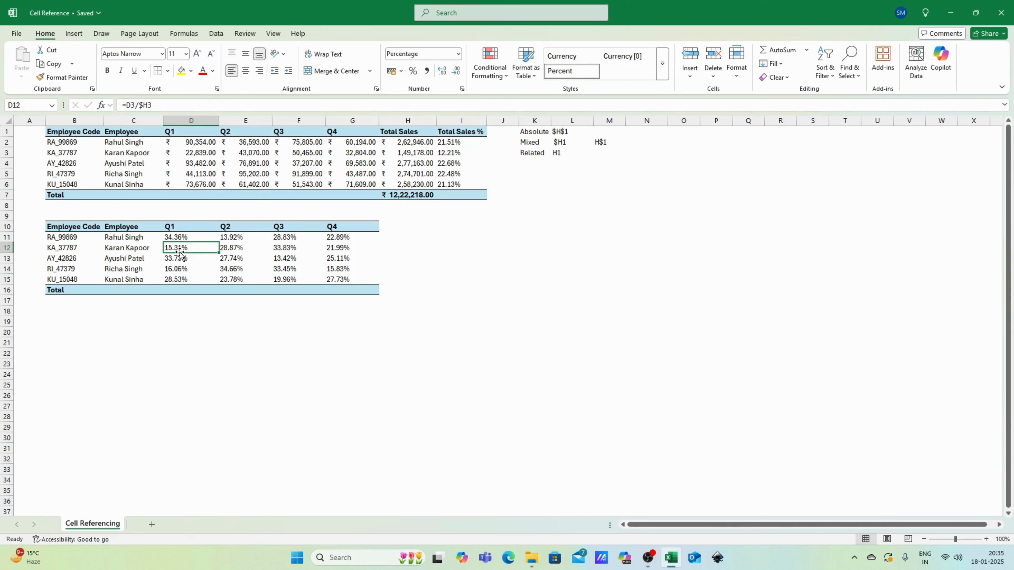
{"action": "double_click", "coordinate": [180, 250]}
{"action": "key", "text": "Return"}
Clear the mixed-reference share formulas from D11:G15 and select the row-locked H$1 example in M2.
{"action": "left_click_drag", "start_coordinate": [175, 237], "coordinate": [347, 280]}
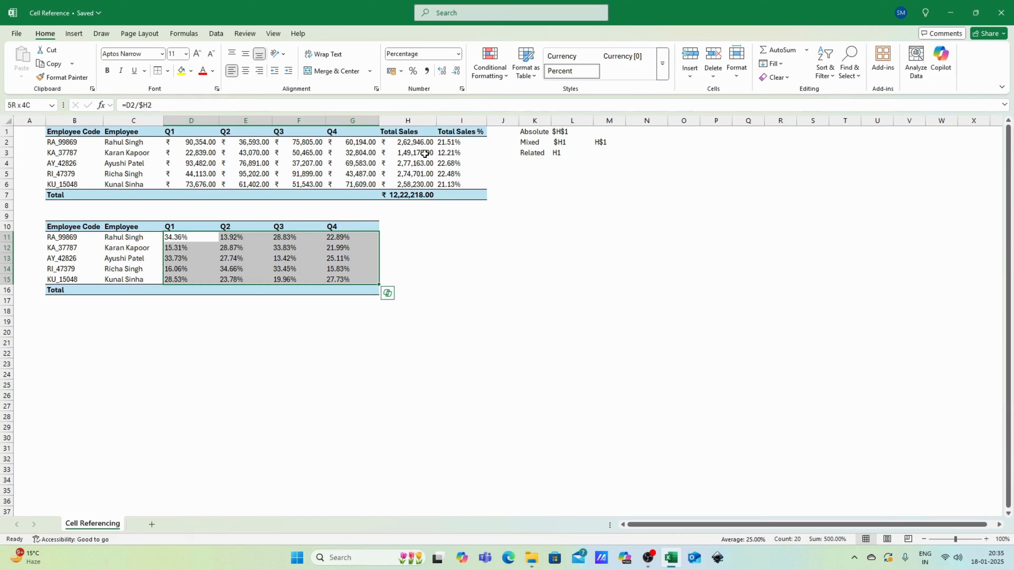
{"action": "key", "text": "Delete"}
{"action": "key", "text": "Left"}
{"action": "key", "text": "Right"}
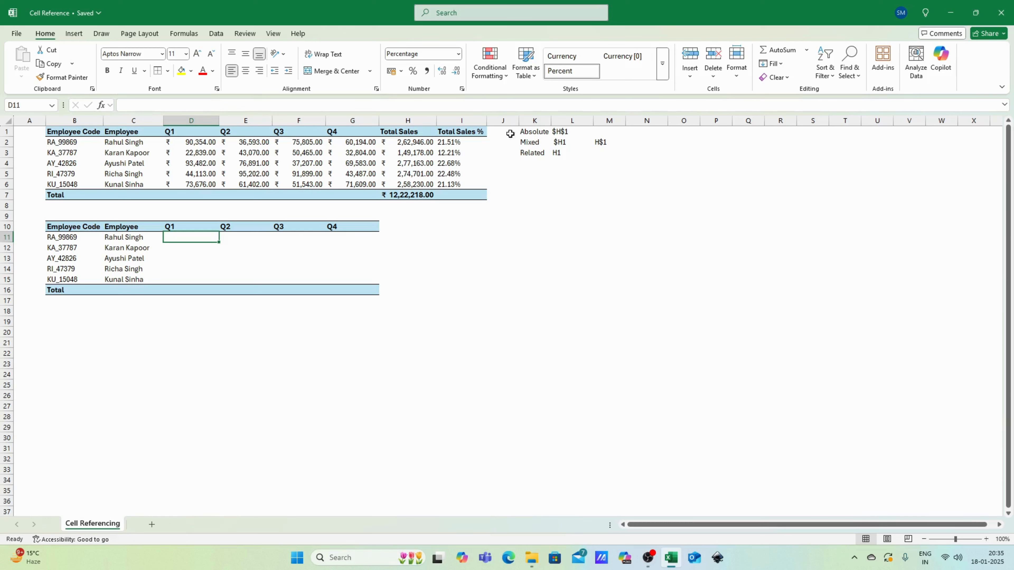
{"action": "left_click", "coordinate": [602, 143]}
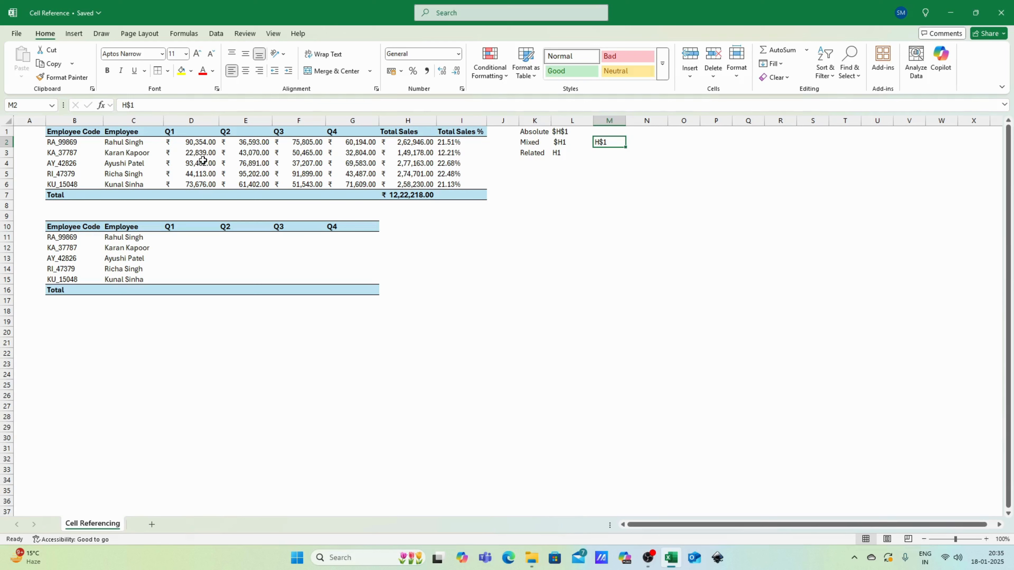
Total the Q1 sales of all employees in D7 with =SUM(D2:D6).
{"action": "left_click", "coordinate": [210, 195]}
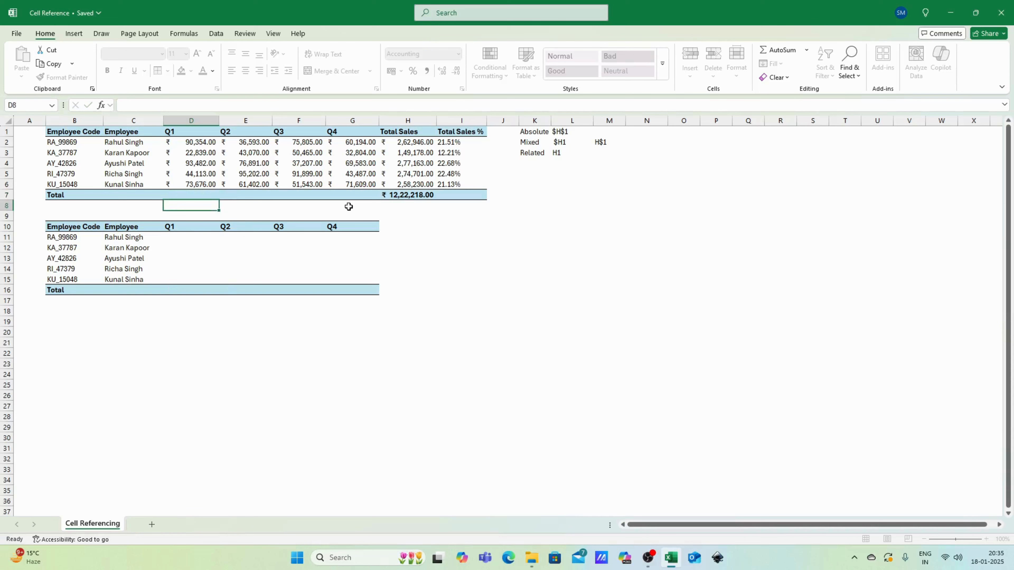
{"action": "type", "text": "=SUM("}
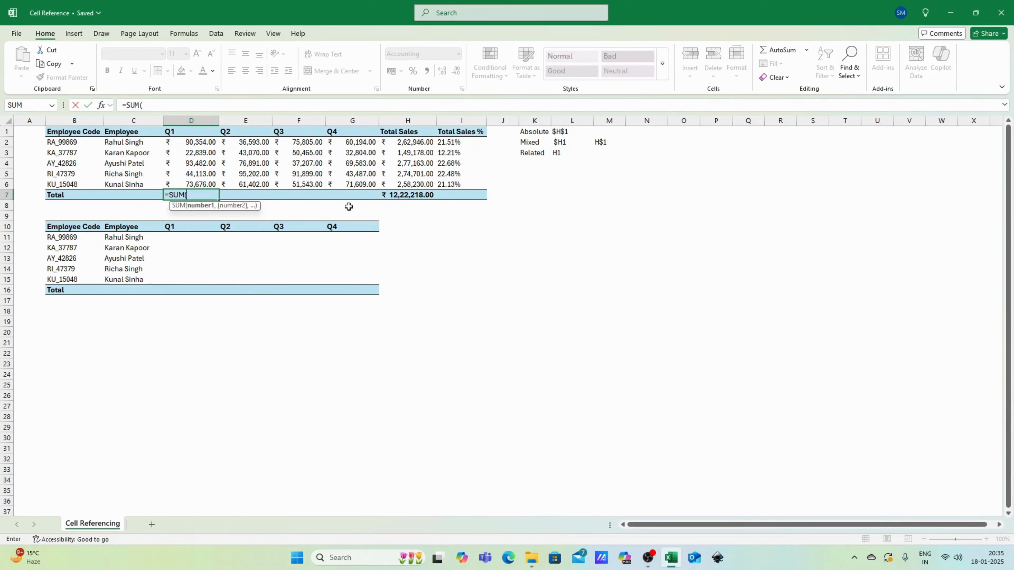
{"action": "key", "text": "Up"}
{"action": "key", "text": "Up"}
{"action": "key", "text": "Up"}
{"action": "key", "text": "Up"}
{"action": "key", "text": "Up"}
{"action": "key", "text": "shift+Down"}
{"action": "key", "text": "shift+Down"}
{"action": "key", "text": "shift+Down"}
{"action": "key", "text": "shift+Down"}
{"action": "key", "text": "ctrl+Return"}
Copy the Q1 total formula from D7 to E7:G7 to total Q2, Q3 and Q4.
{"action": "key", "text": "ctrl+c"}
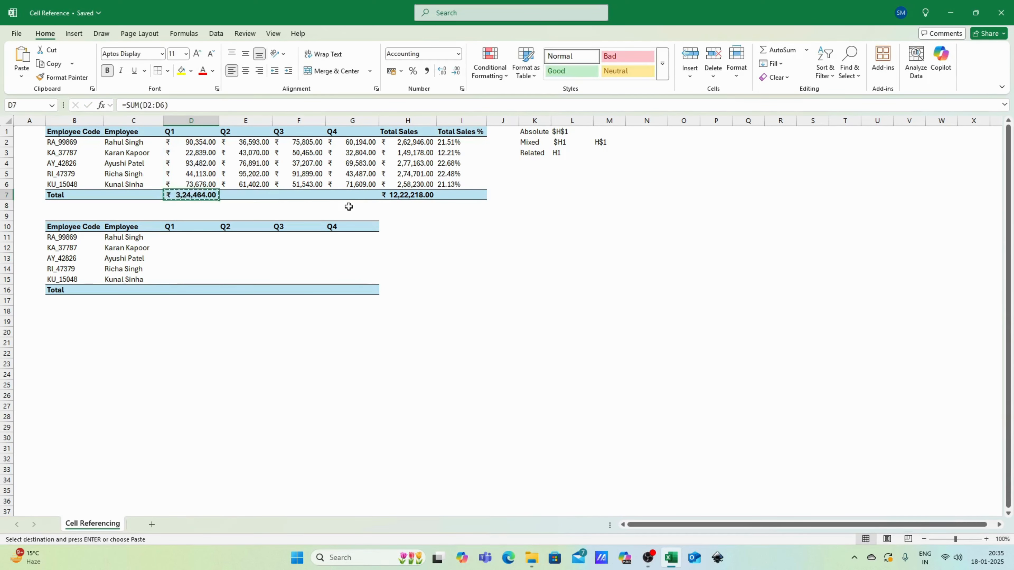
{"action": "key", "text": "Right"}
{"action": "key", "text": "shift+Right"}
{"action": "key", "text": "shift+Right"}
{"action": "key", "text": "ctrl+v"}
{"action": "key", "text": "Left"}
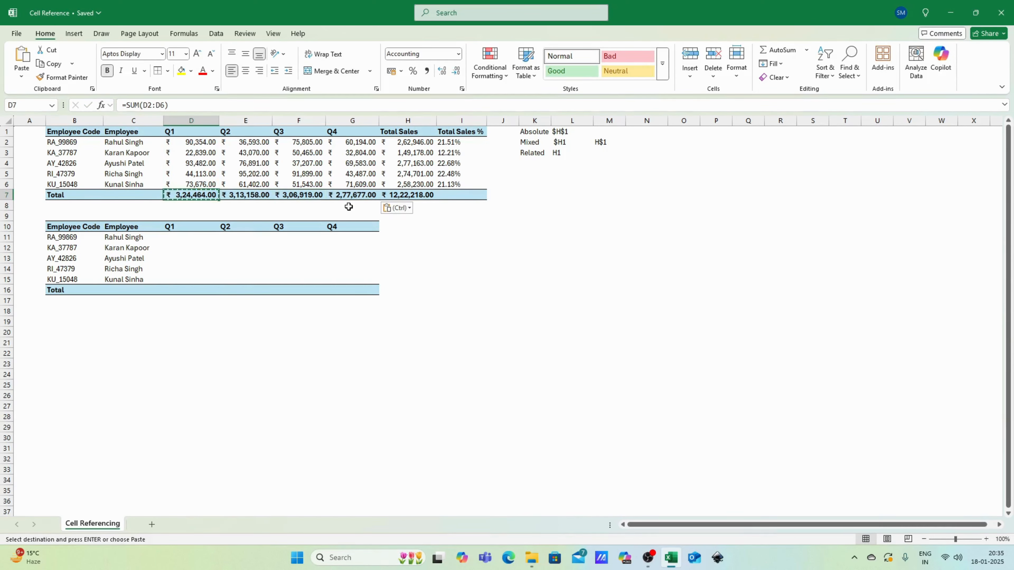
{"action": "key", "text": "Right"}
{"action": "key", "text": "Escape"}
{"action": "left_click_drag", "start_coordinate": [316, 196], "coordinate": [355, 195]}
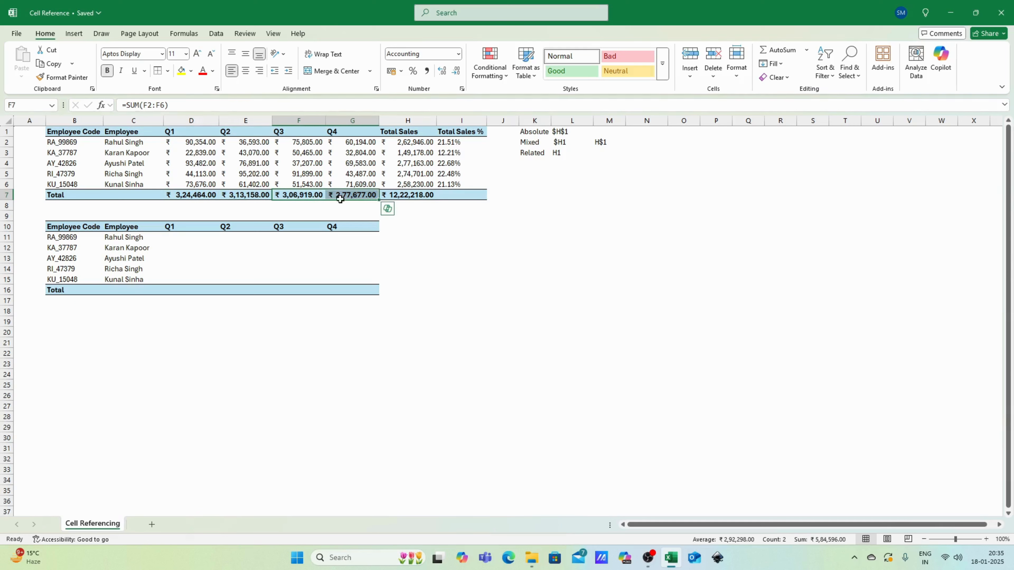
Review the individual employees' Q1 sales in column D alongside the Q1 total in D7.
{"action": "left_click", "coordinate": [189, 239]}
{"action": "key", "text": "Up"}
{"action": "key", "text": "Up"}
{"action": "key", "text": "Up"}
{"action": "key", "text": "Up"}
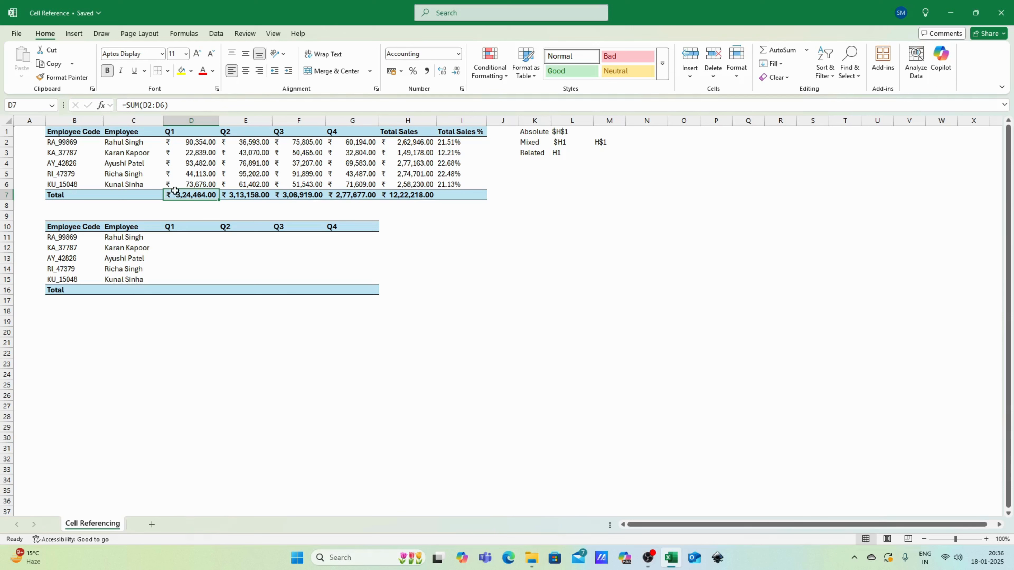
{"action": "left_click", "coordinate": [189, 143]}
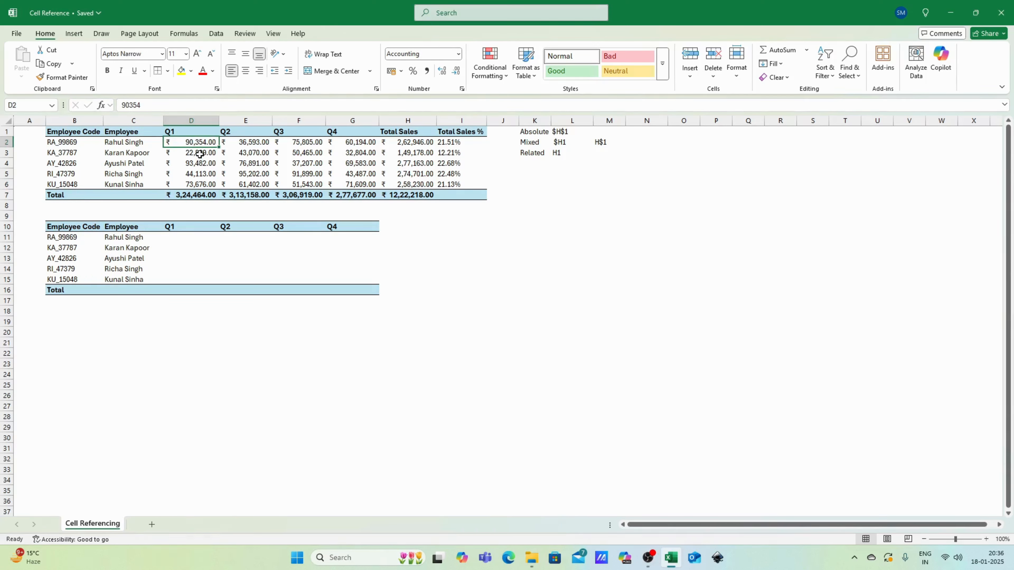
{"action": "left_click", "coordinate": [199, 157]}
{"action": "left_click", "coordinate": [198, 164]}
{"action": "left_click", "coordinate": [196, 174]}
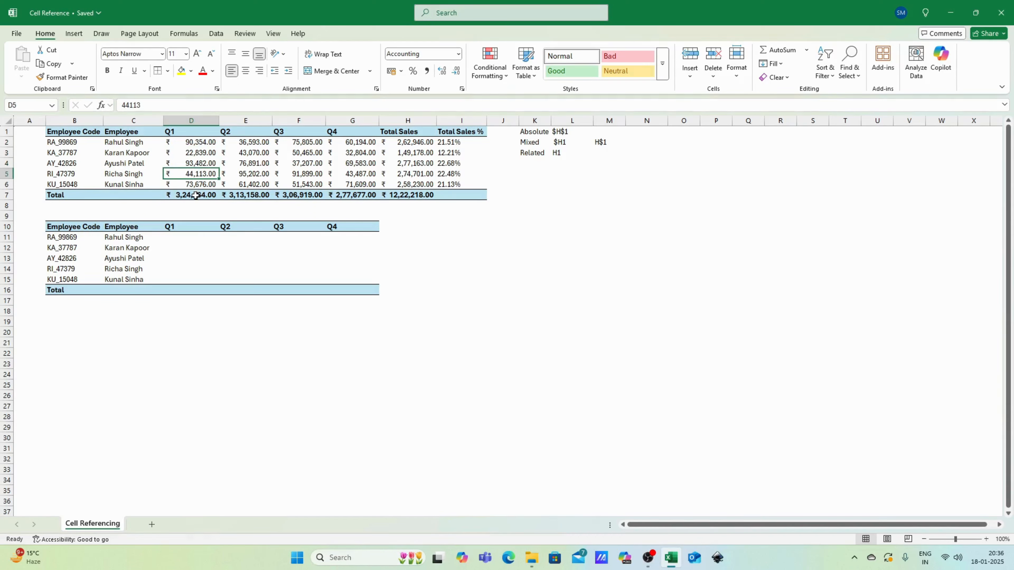
Calculate the first employee's share of the Q1 total in D11 with the row-locked formula =D2/D$7.
{"action": "left_click", "coordinate": [197, 185]}
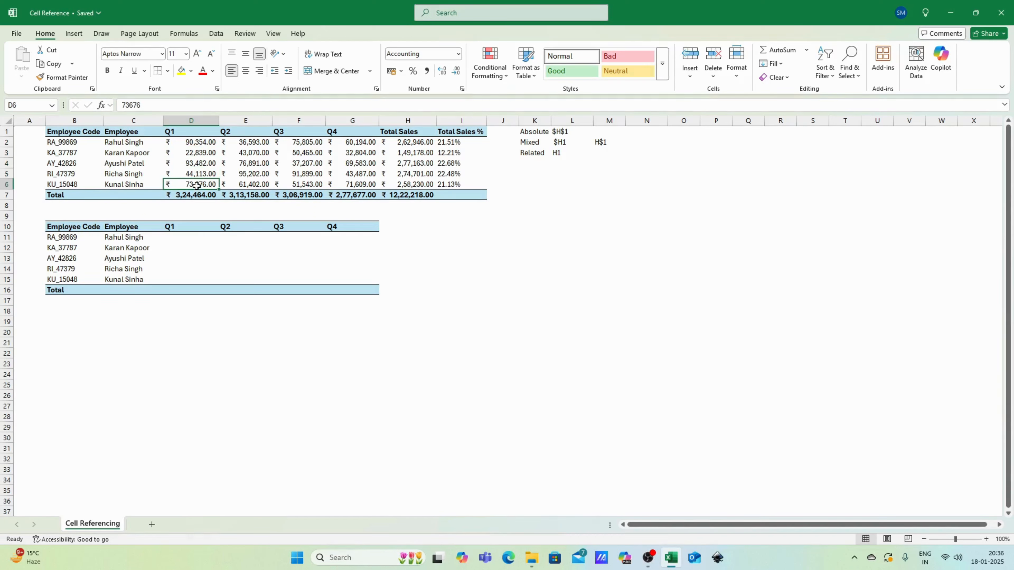
{"action": "left_click", "coordinate": [178, 236]}
{"action": "type", "text": "="}
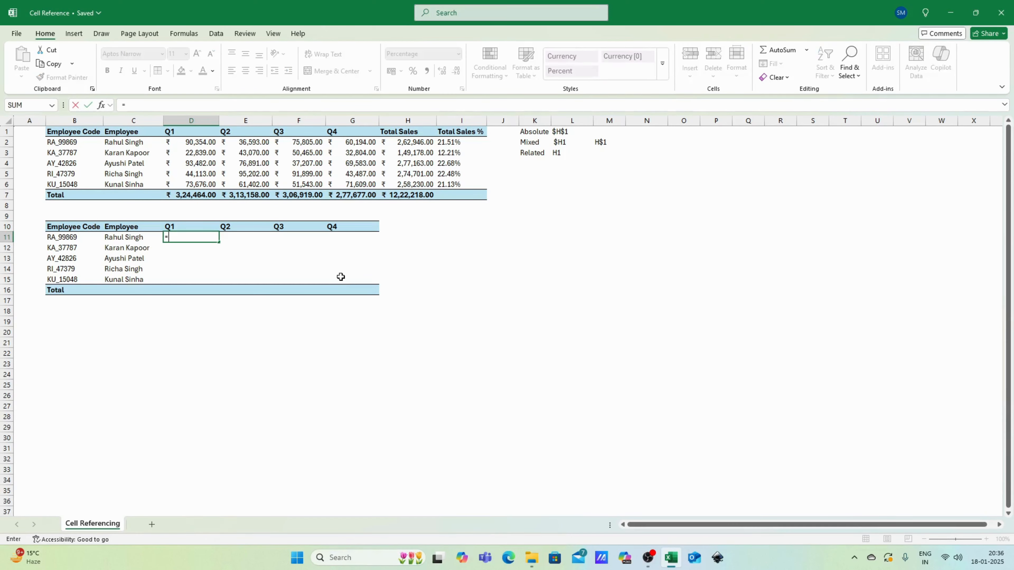
{"action": "left_click", "coordinate": [191, 142]}
{"action": "type", "text": "/"}
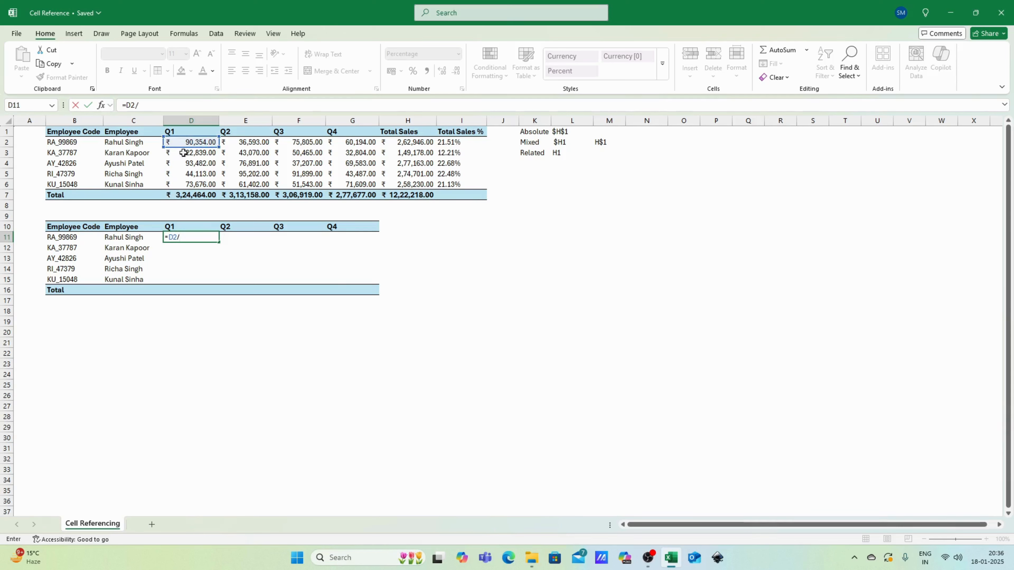
{"action": "left_click", "coordinate": [190, 194]}
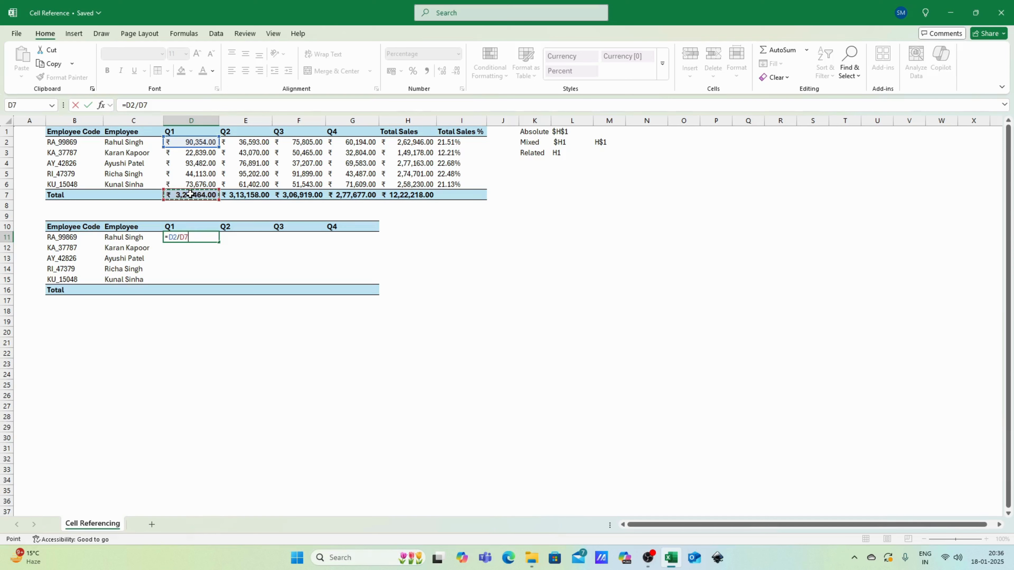
{"action": "key", "text": "F4"}
{"action": "key", "text": "F4"}
{"action": "key", "text": "Return"}
Copy the row-locked share formula from D11 to the whole range D11:G15 for all employees and quarters.
{"action": "key", "text": "Up"}
{"action": "key", "text": "ctrl+c"}
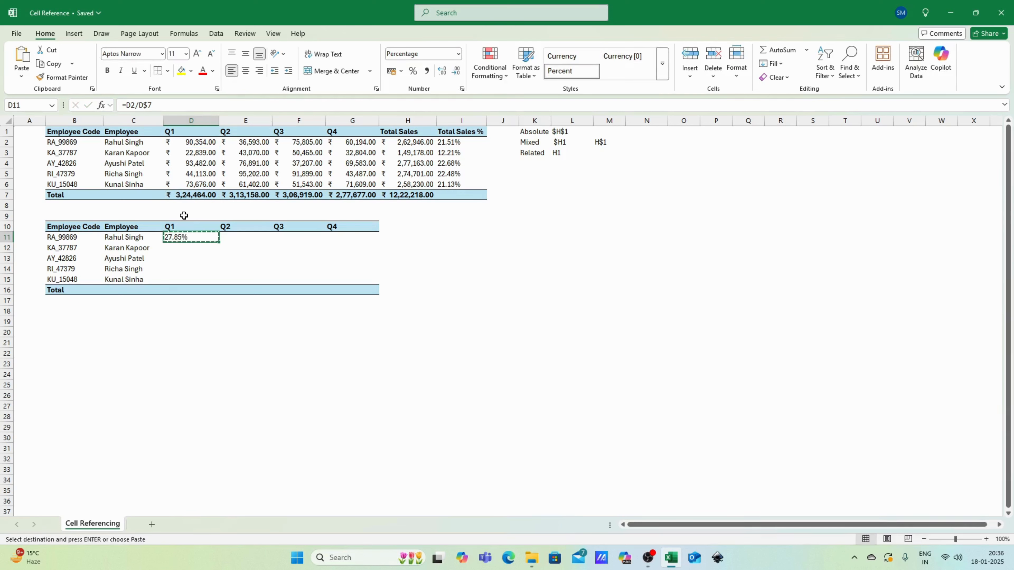
{"action": "key", "text": "shift+Right"}
{"action": "key", "text": "shift+Right"}
{"action": "key", "text": "shift+Right"}
{"action": "key", "text": "shift+Down"}
{"action": "key", "text": "shift+Down"}
{"action": "key", "text": "shift+Down"}
{"action": "key", "text": "shift+Down"}
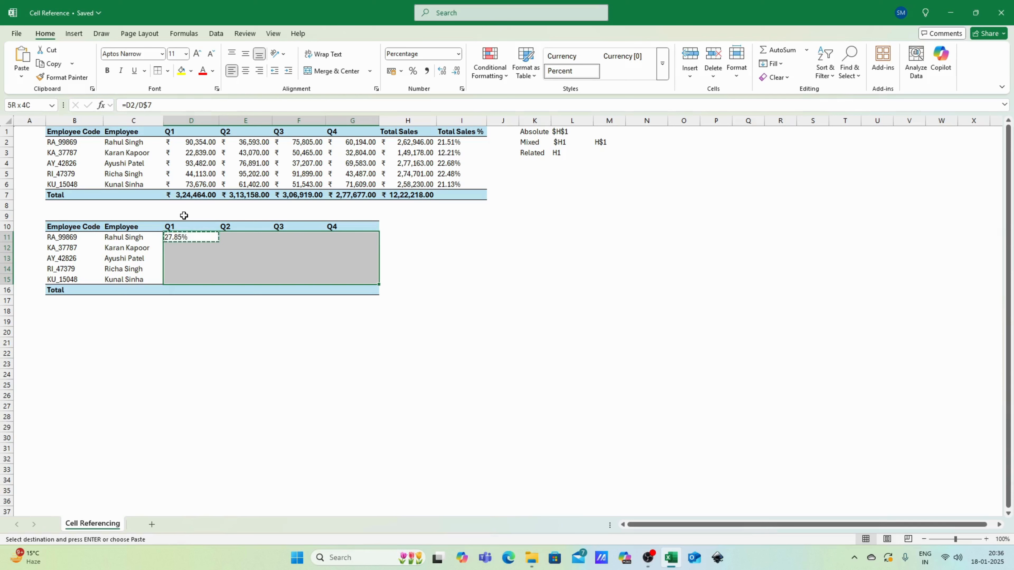
{"action": "key", "text": "ctrl+v"}
Examine the Q1 shares in D11:D15 together and check the cell references in their individual formulas.
{"action": "key", "text": "shift+Left"}
{"action": "key", "text": "shift+Left"}
{"action": "key", "text": "shift+Left"}
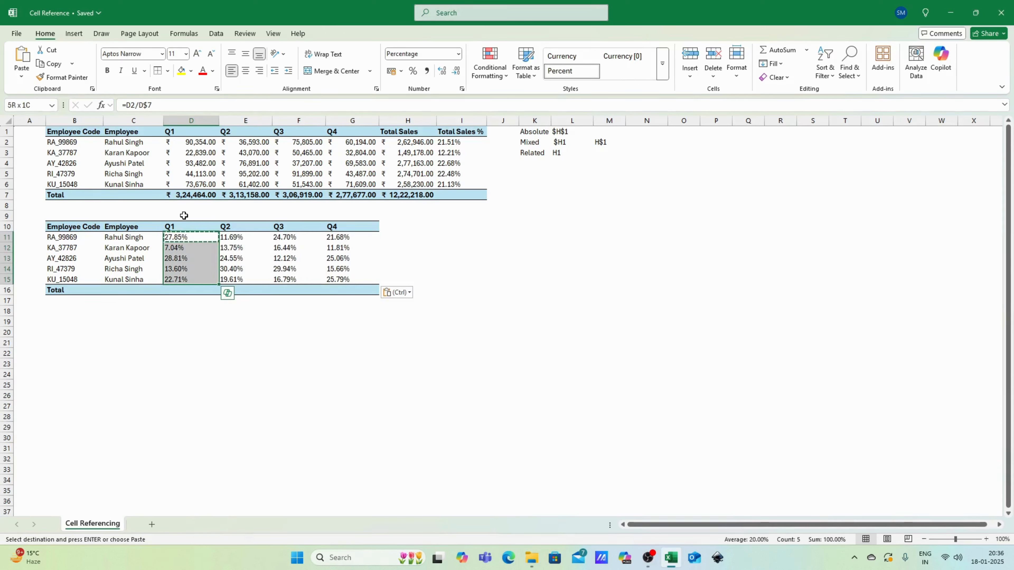
{"action": "left_click", "coordinate": [253, 234]}
{"action": "key", "text": "Left"}
{"action": "key", "text": "Down"}
{"action": "key", "text": "Down"}
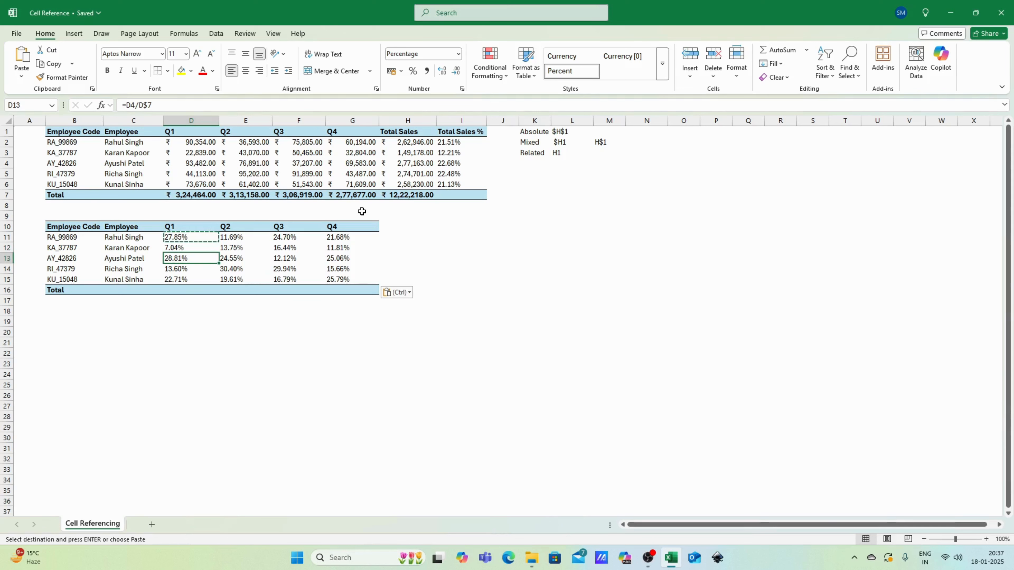
{"action": "key", "text": "Down"}
{"action": "key", "text": "Down"}
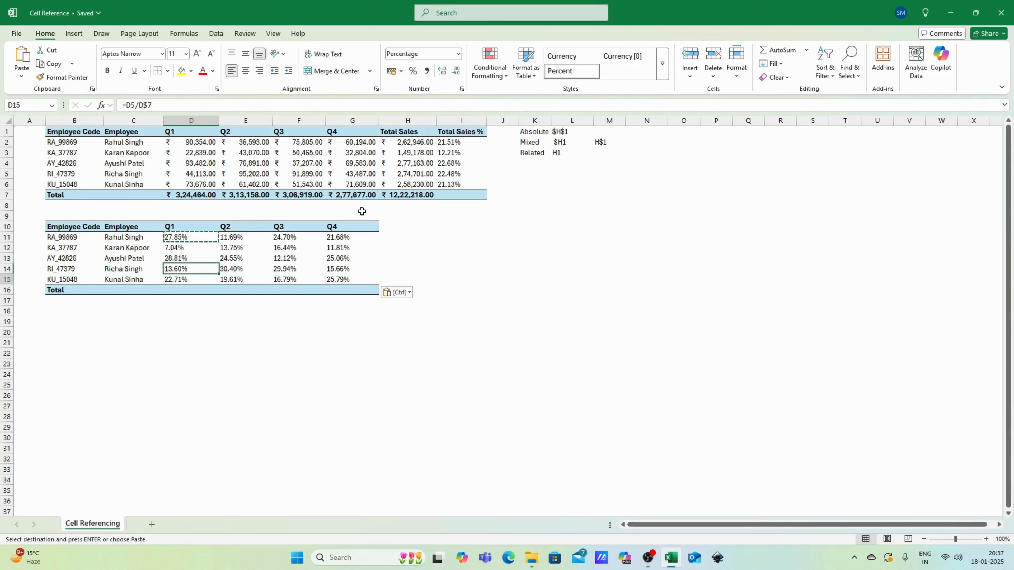
Examine the column and row references in the copied Q2, Q3 and Q4 share formulas within E11:G15.
{"action": "left_click", "coordinate": [258, 236]}
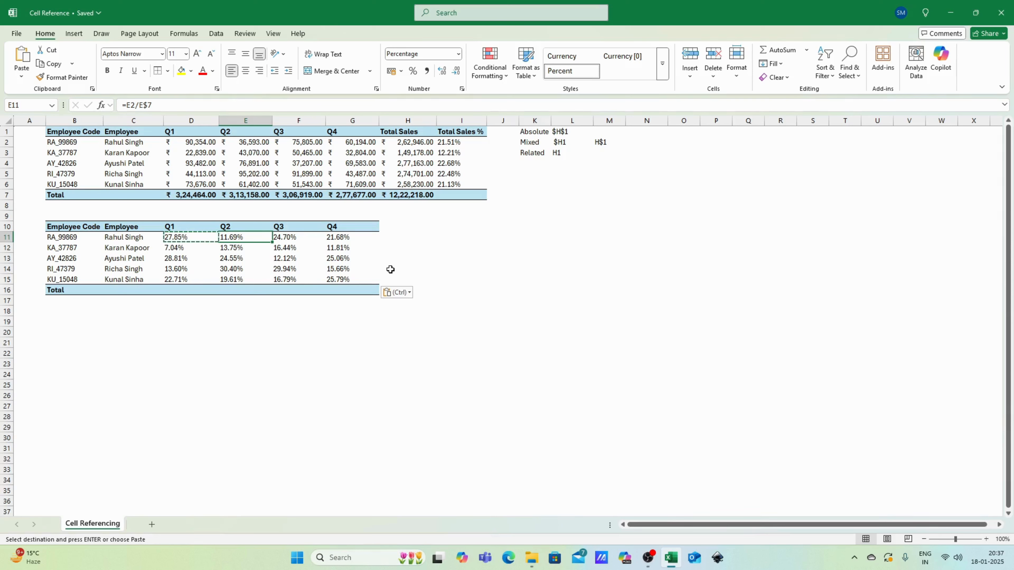
{"action": "key", "text": "Down"}
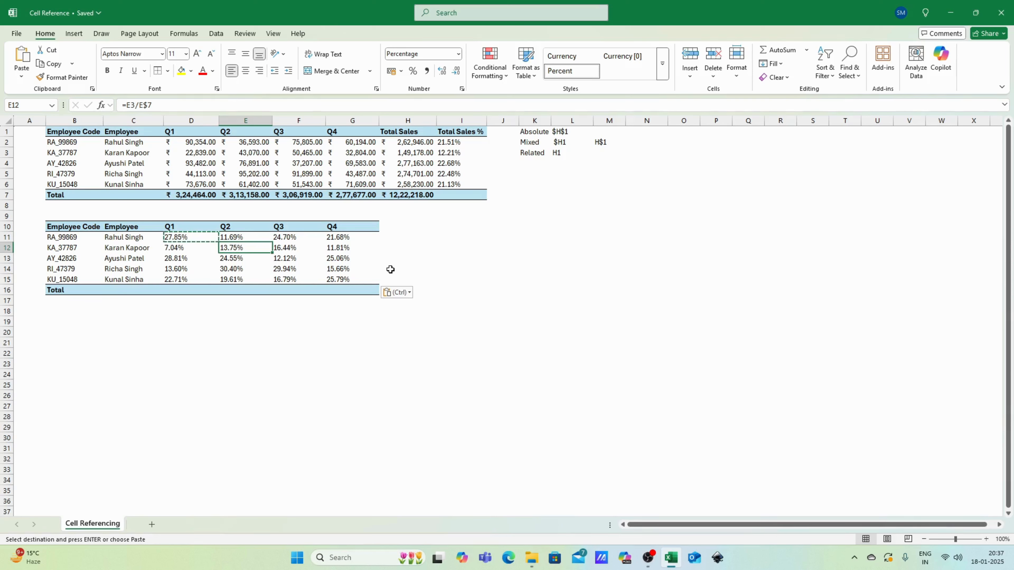
{"action": "key", "text": "Down"}
{"action": "key", "text": "Down"}
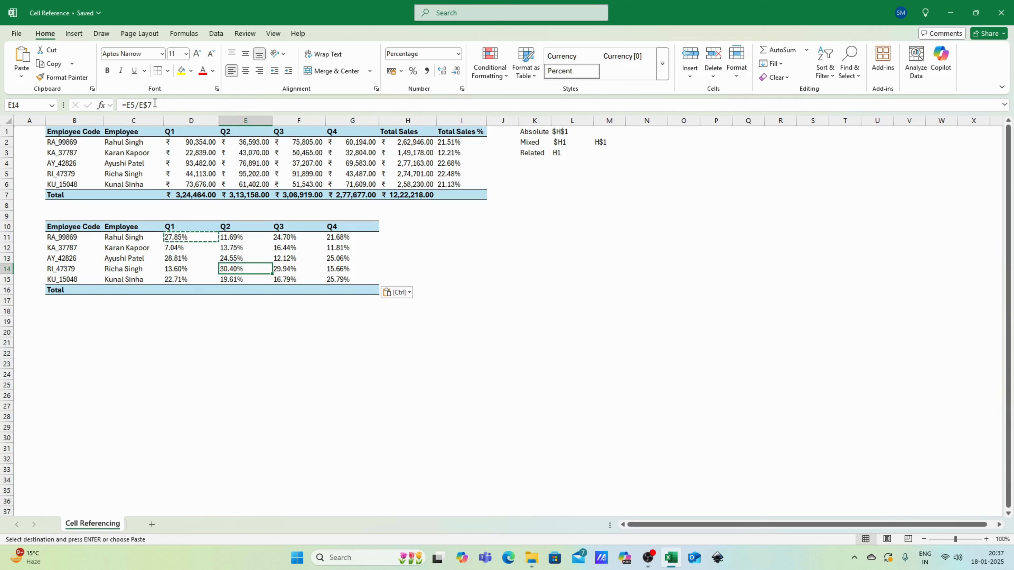
{"action": "key", "text": "Up"}
{"action": "key", "text": "Right"}
{"action": "key", "text": "Up"}
{"action": "key", "text": "Up"}
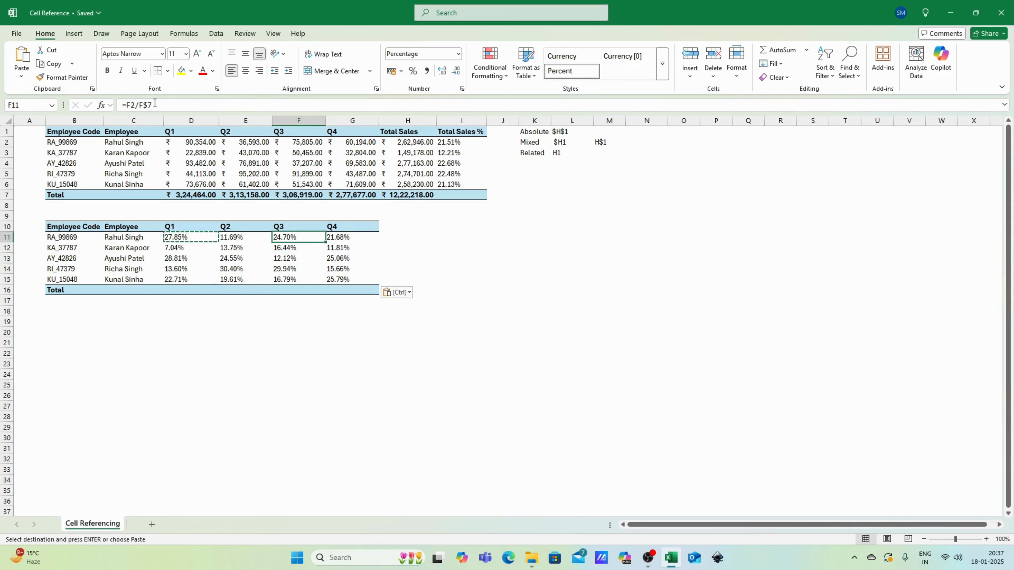
{"action": "key", "text": "Down"}
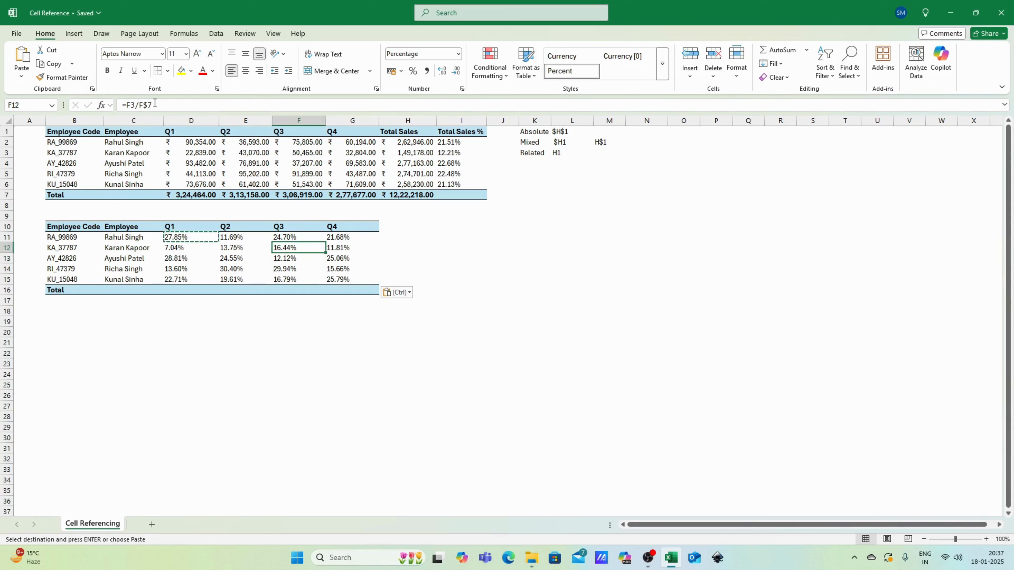
{"action": "key", "text": "Down"}
{"action": "key", "text": "Down"}
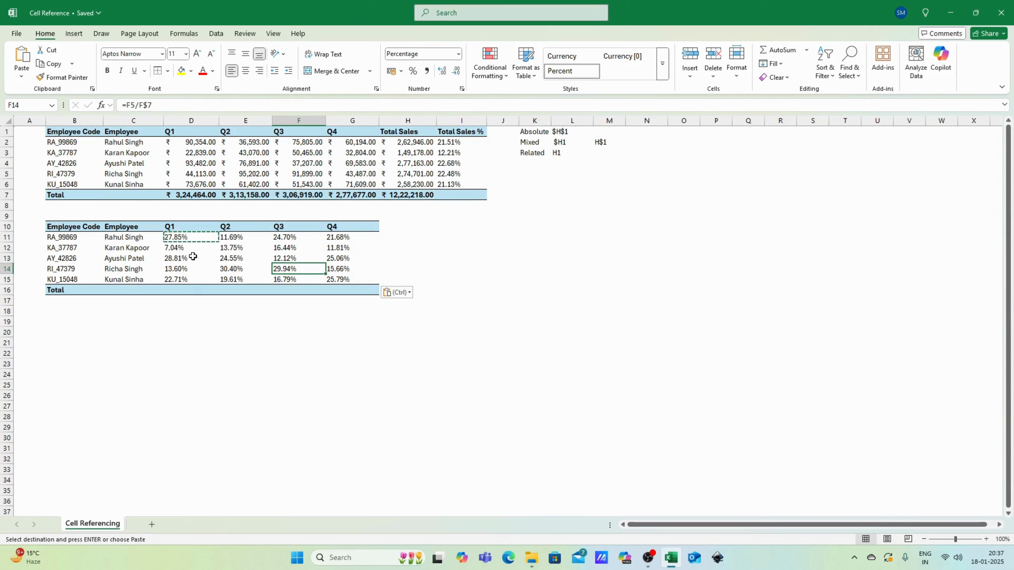
{"action": "left_click_drag", "start_coordinate": [187, 237], "coordinate": [347, 273]}
{"action": "left_click", "coordinate": [347, 258]}
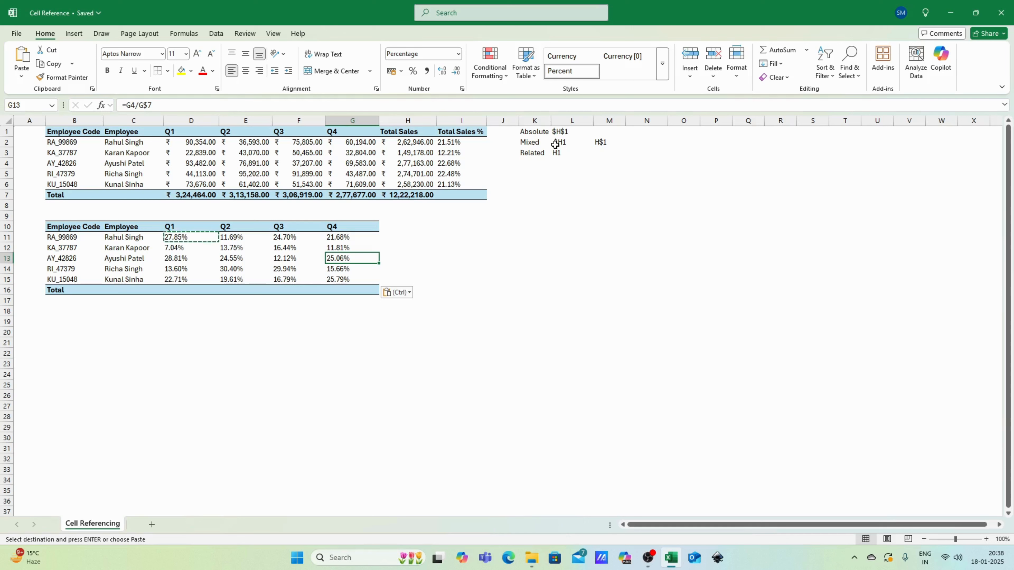